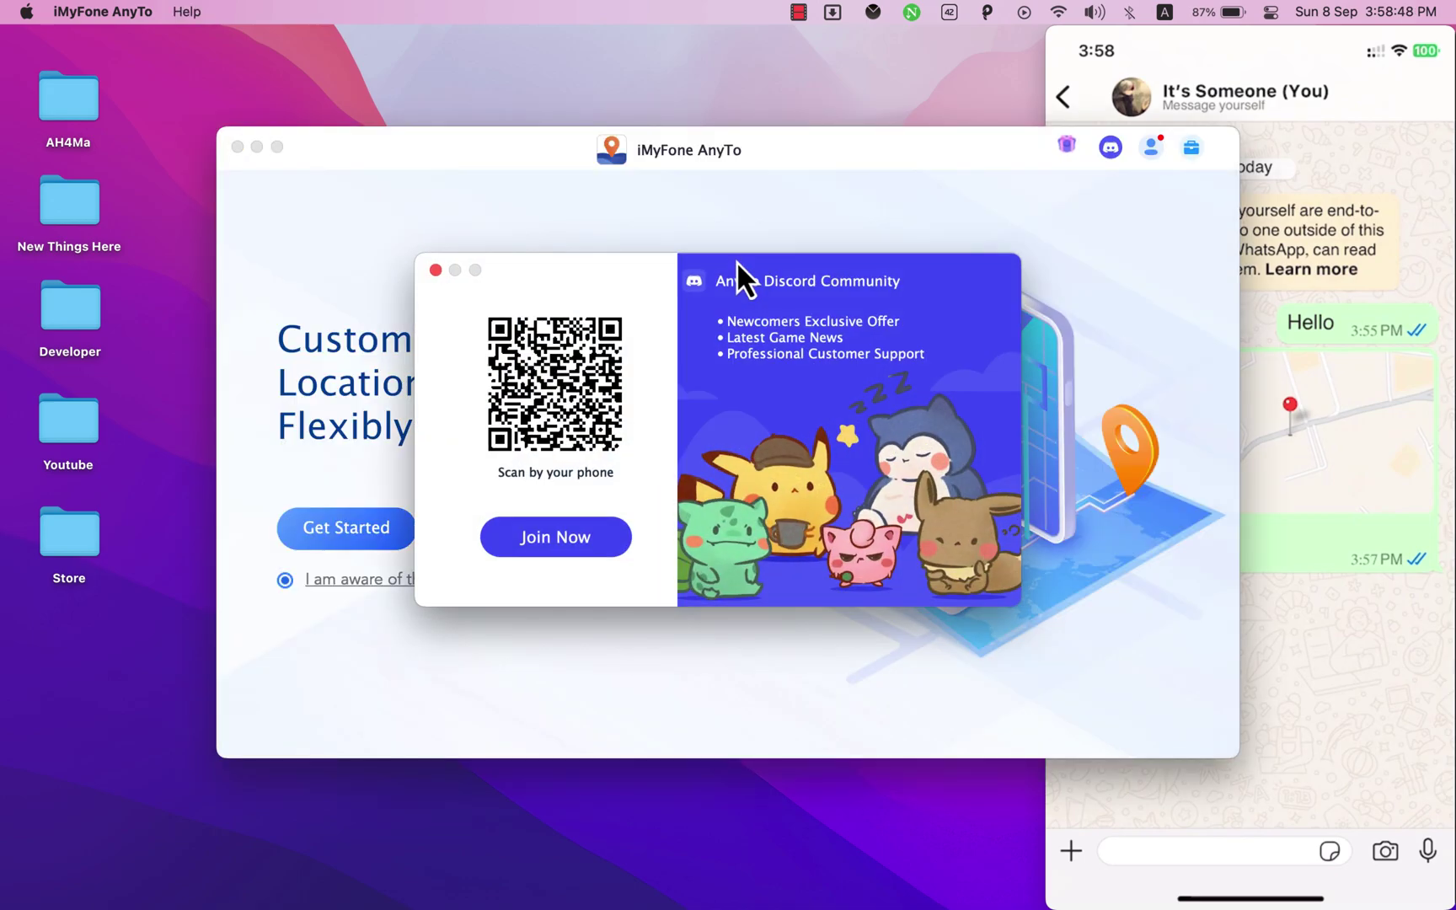
Close the Discord community popup and move the AnyTo window to the upper left, uncovering the WhatsApp chat
left_click(436, 270)
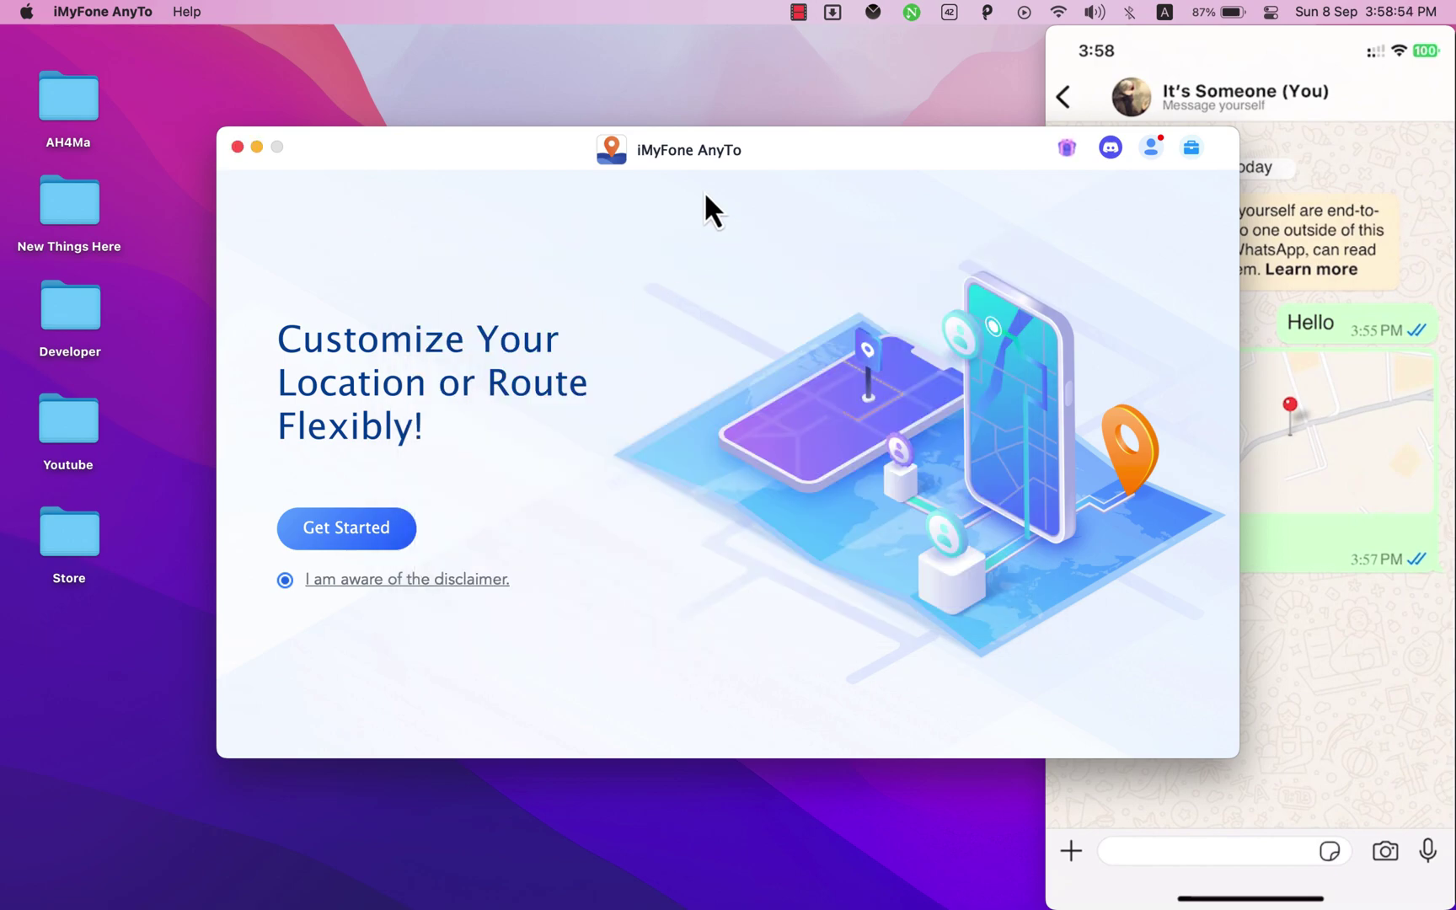
left_click_drag(790, 153, 542, 52)
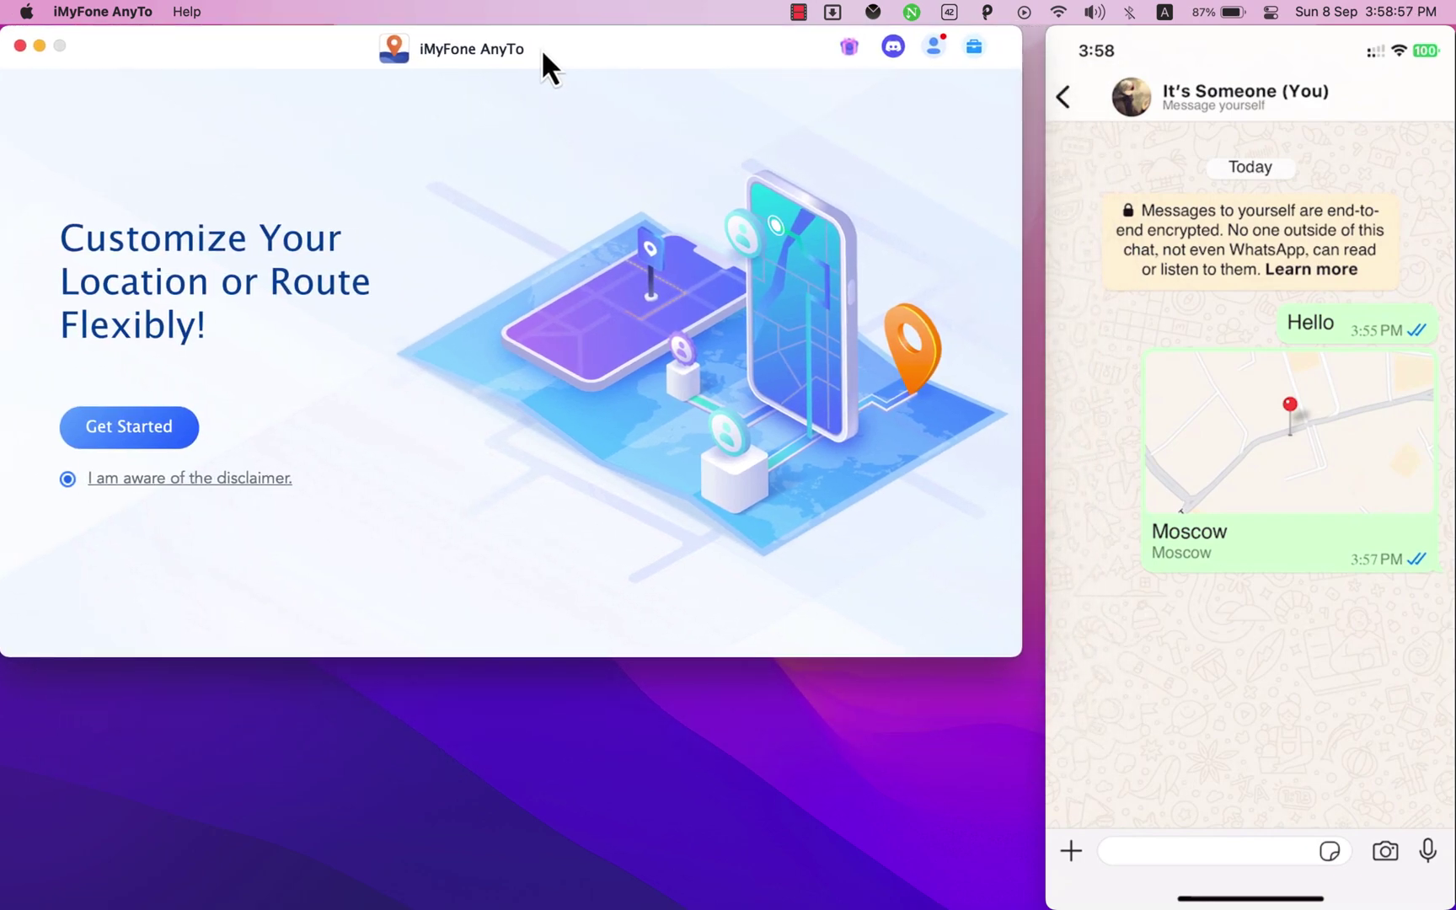
Connect the iPhone over USB, authorise with the Mac account password, and choose Universal Mode
left_click(152, 425)
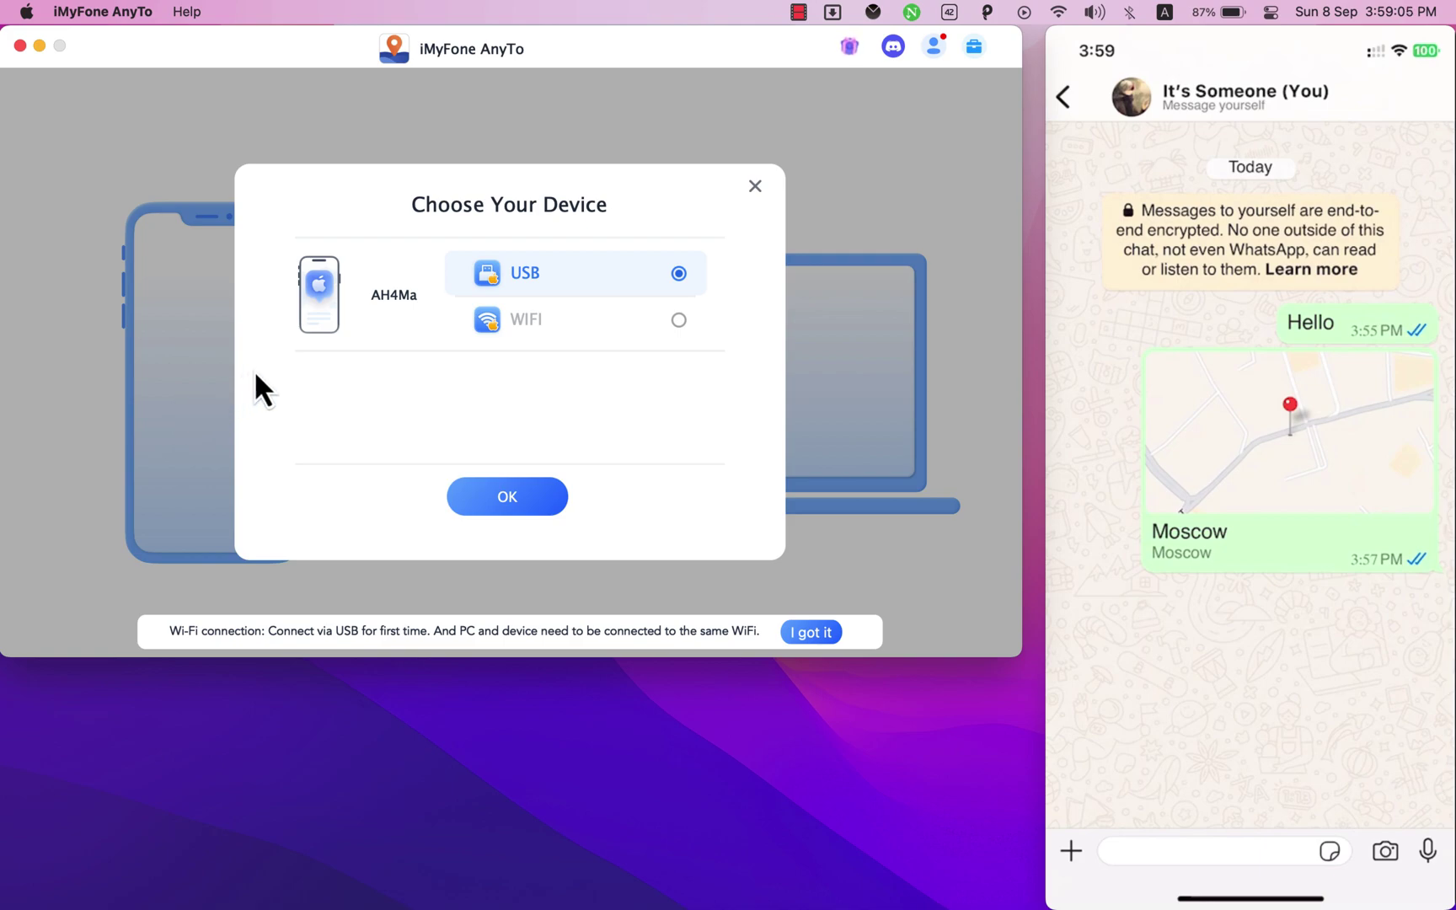
left_click(488, 503)
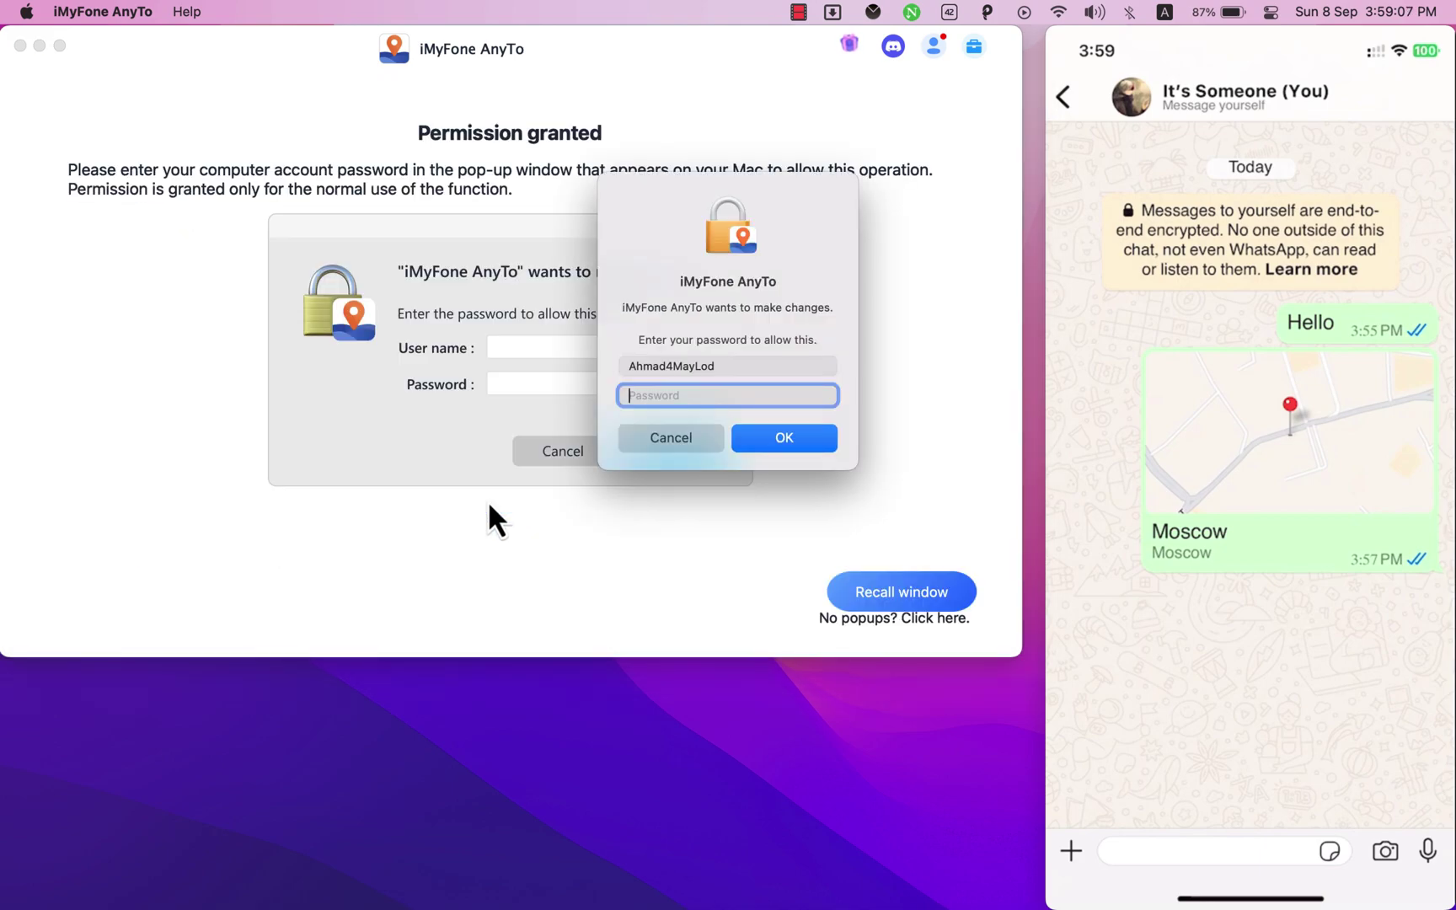
type("••••••")
left_click(772, 437)
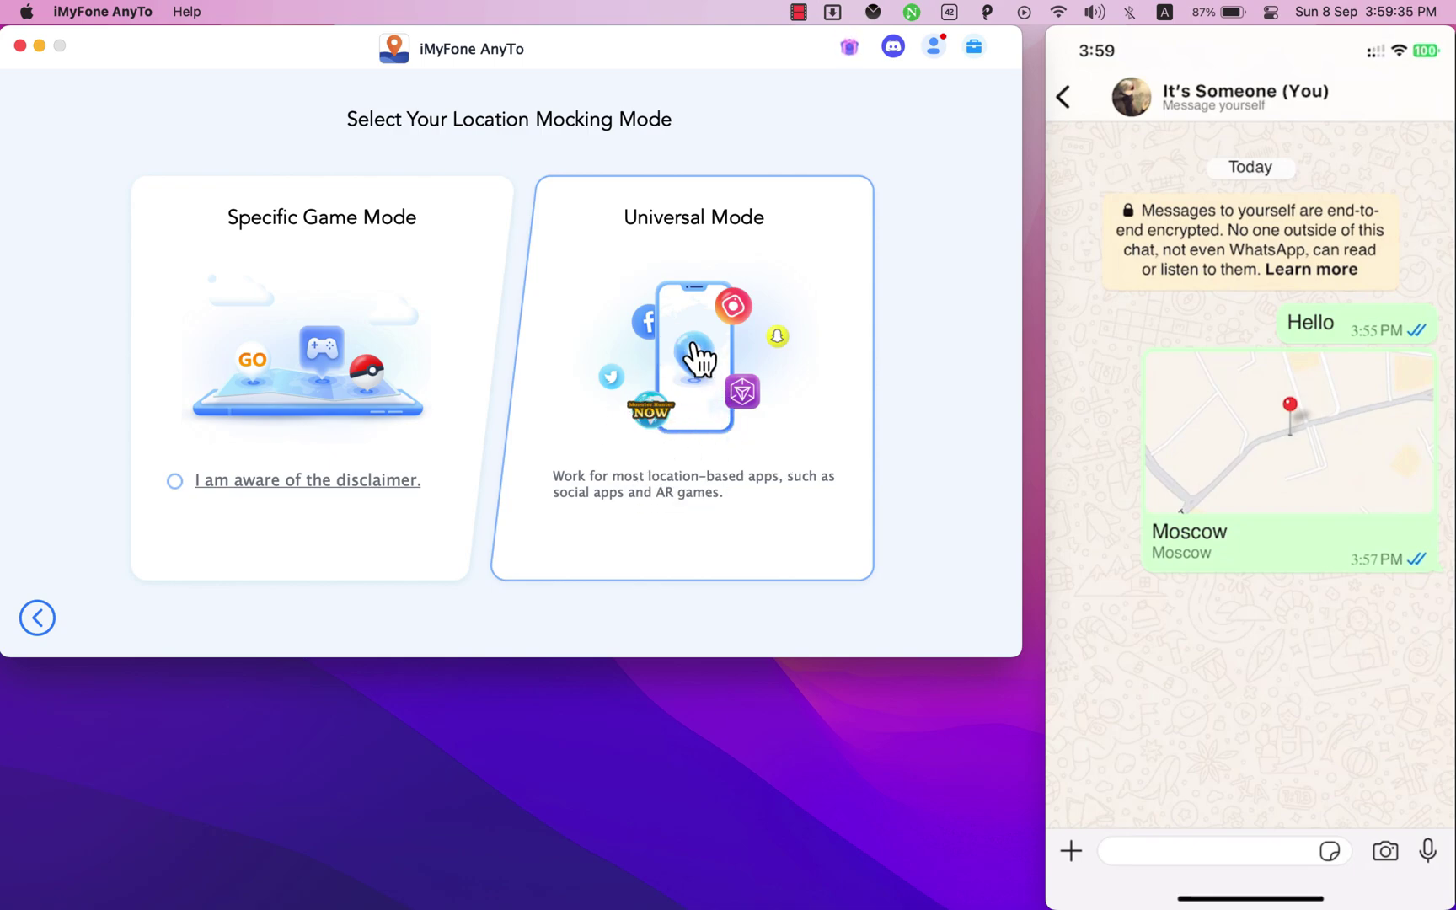
left_click(695, 349)
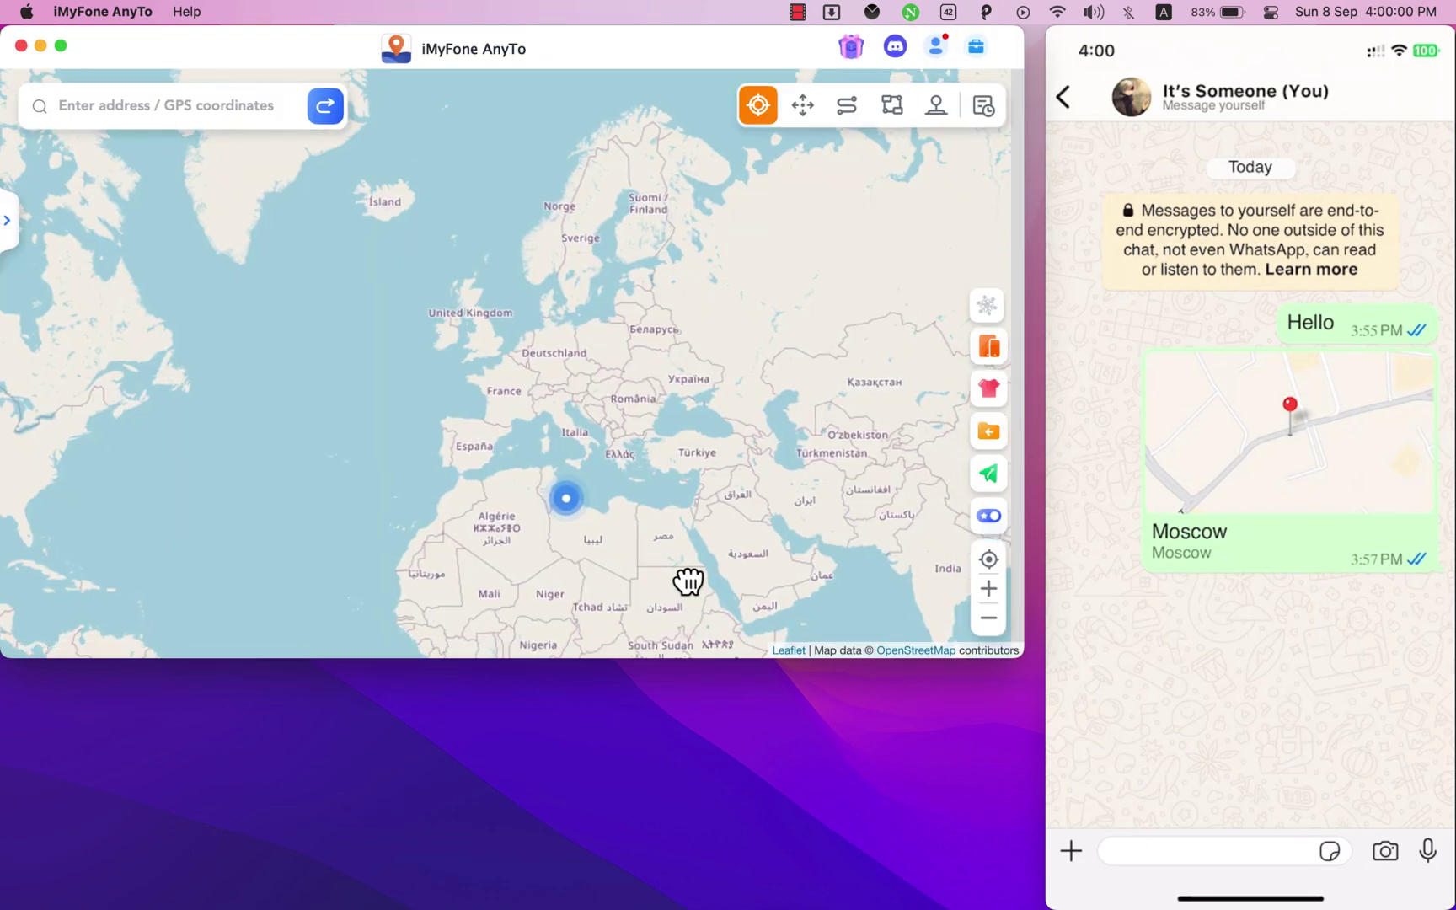
Teleport the iPhone to northern Russia, silencing the warning, then to a second spot further west
left_click_drag(689, 582, 636, 549)
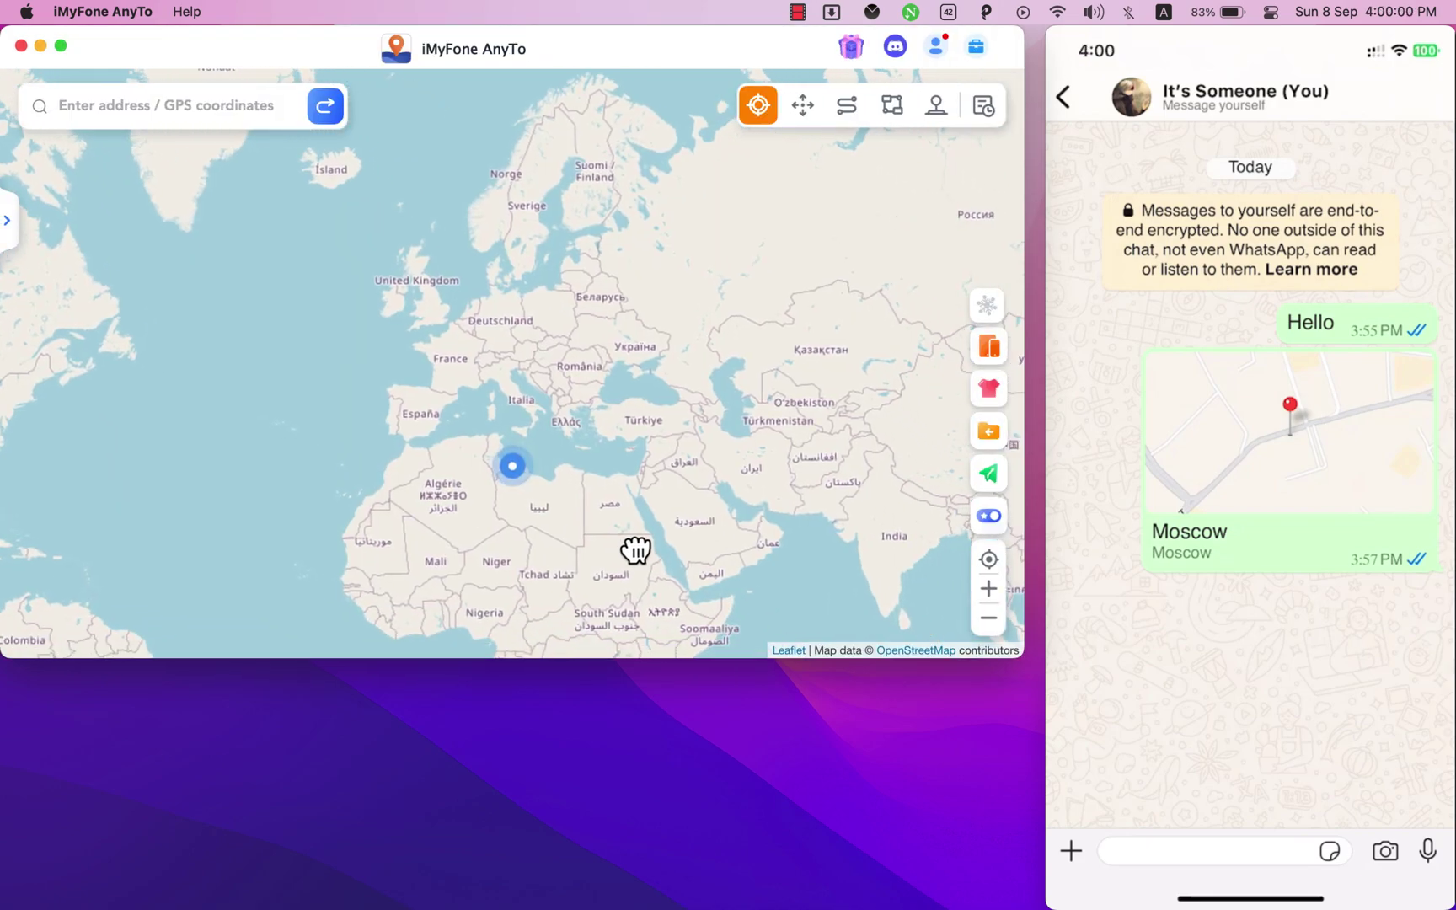
left_click_drag(636, 549, 504, 529)
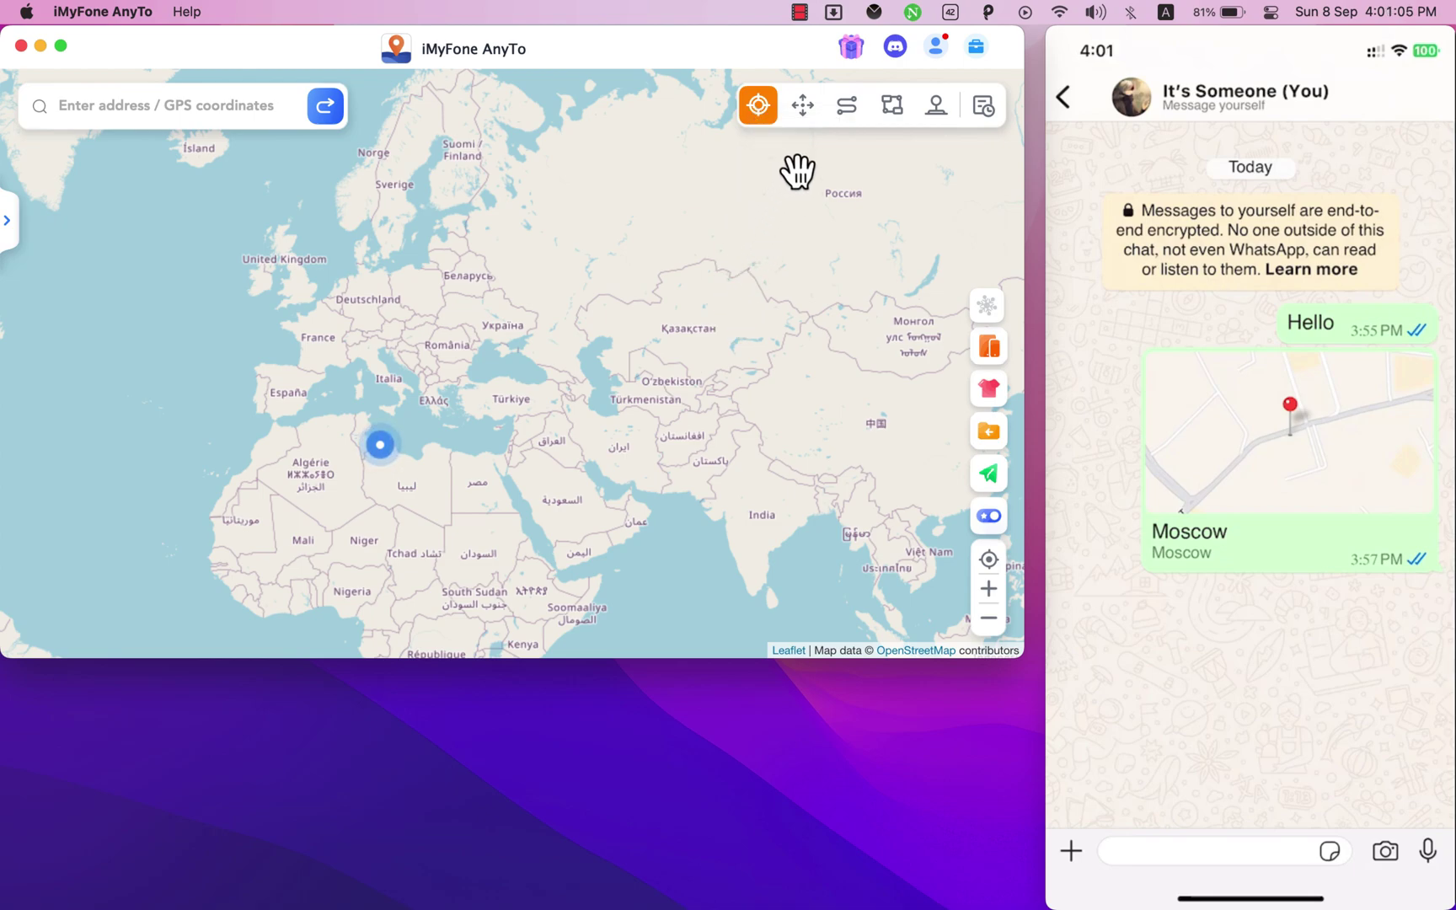
left_click_drag(709, 299, 709, 375)
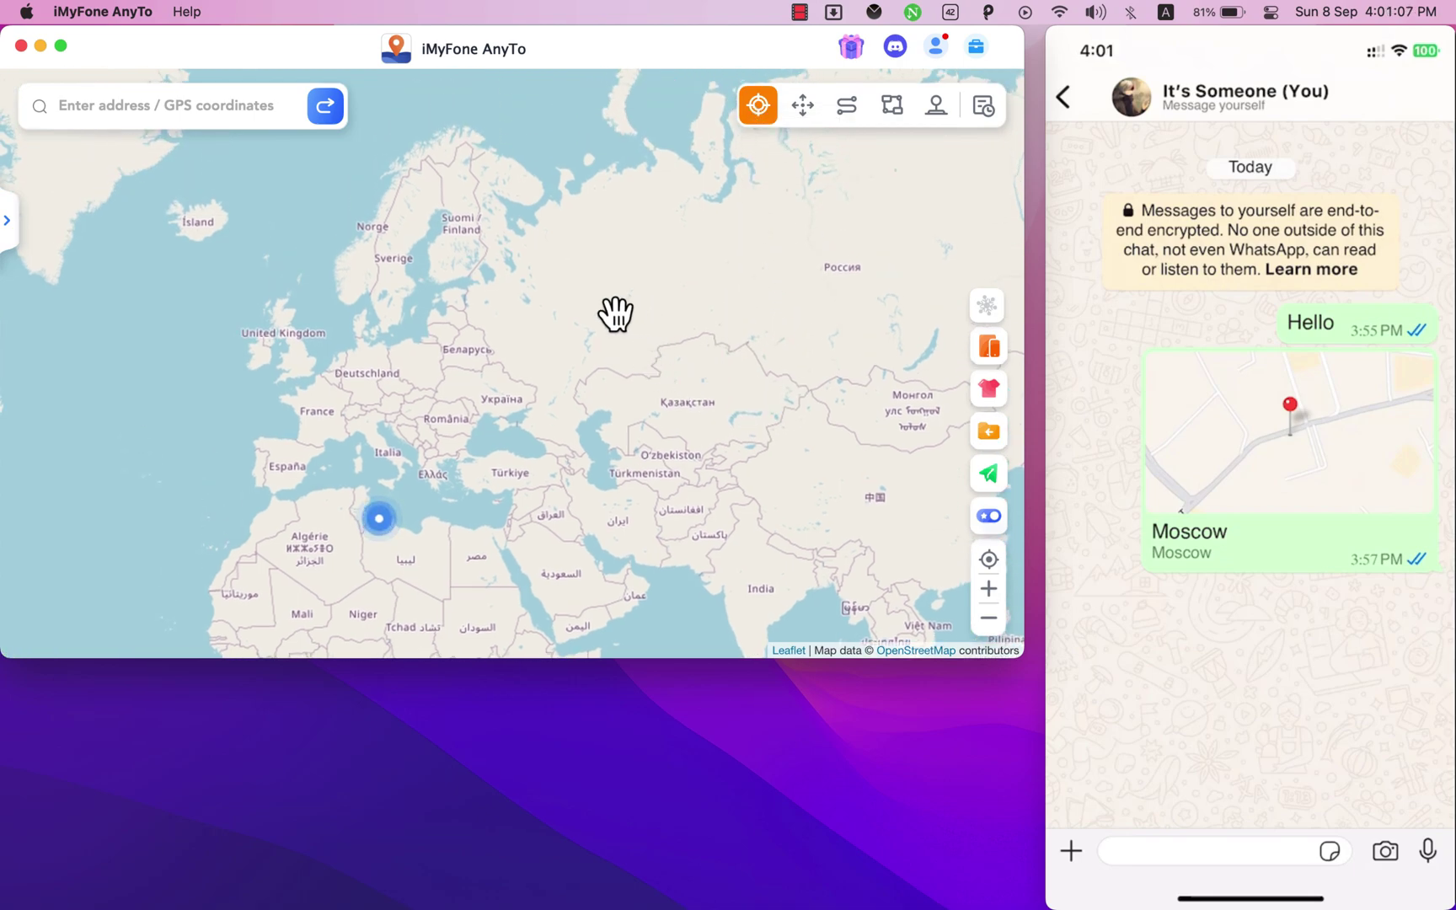
left_click(788, 253)
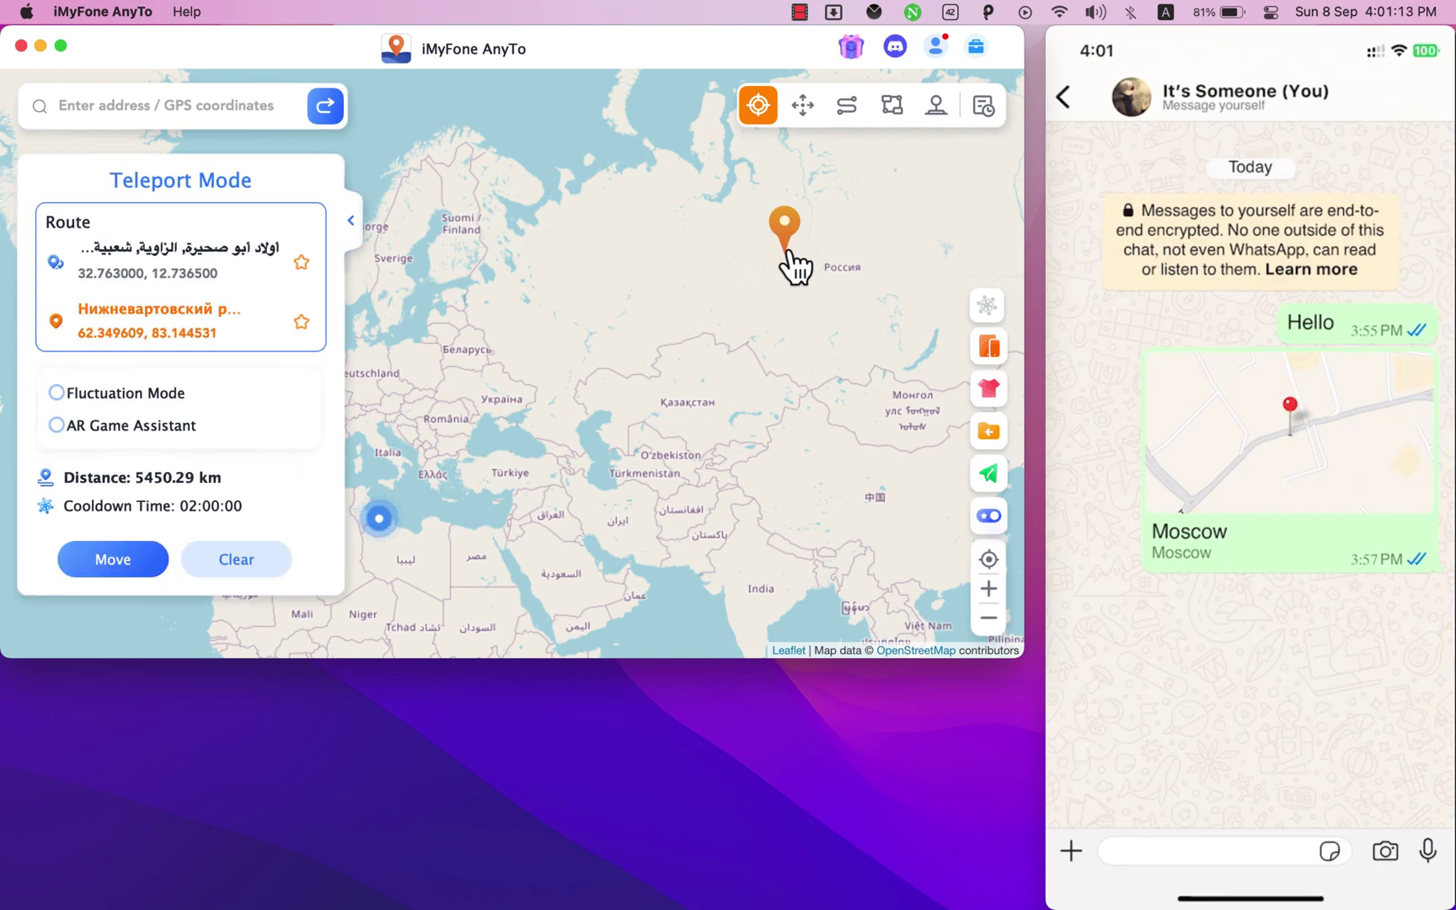
left_click(136, 557)
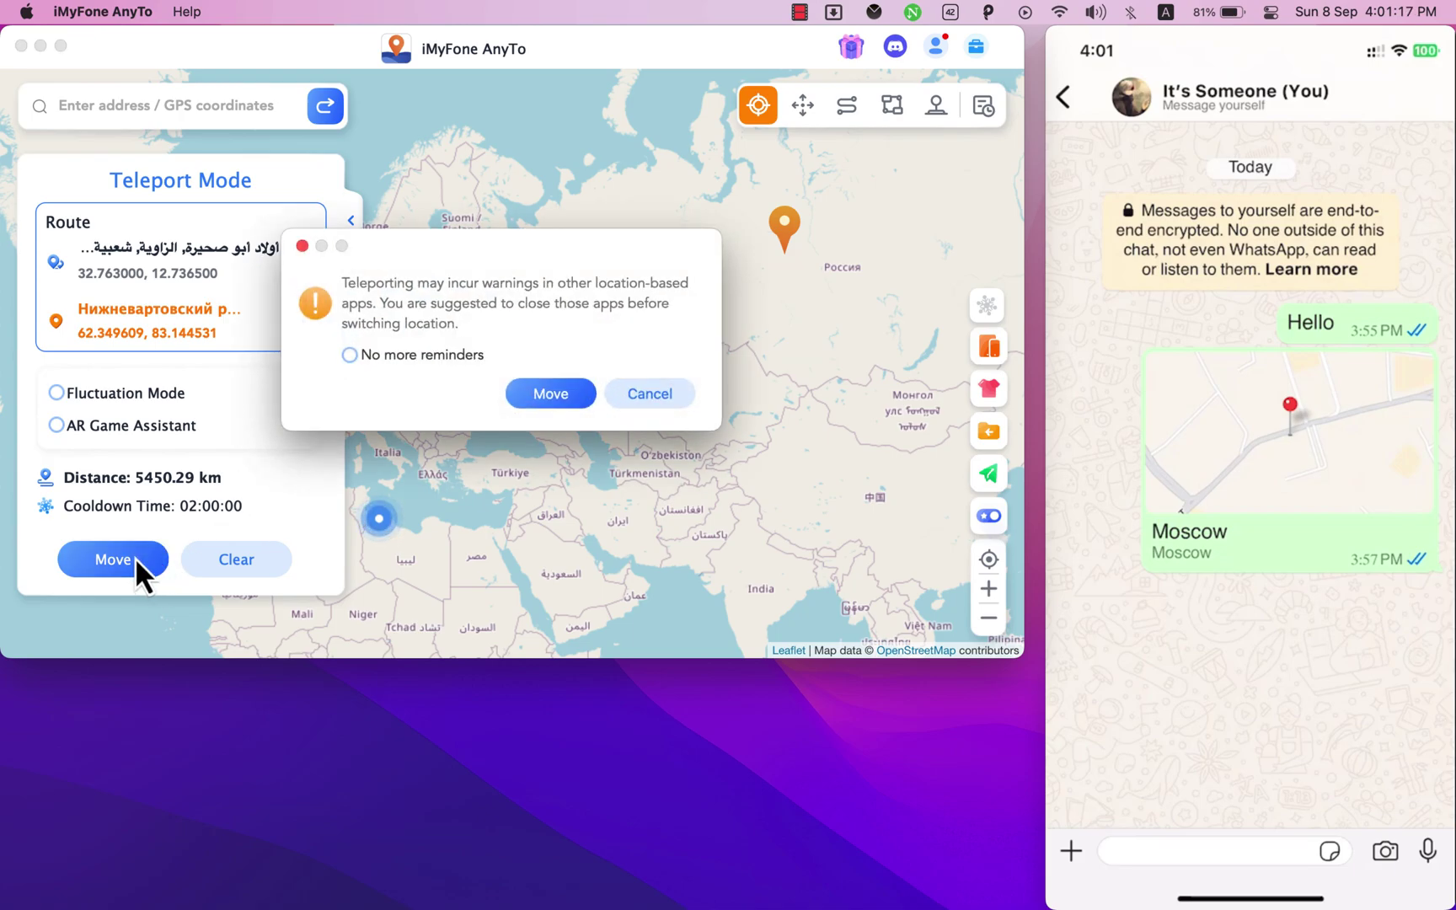
left_click(347, 354)
left_click(552, 393)
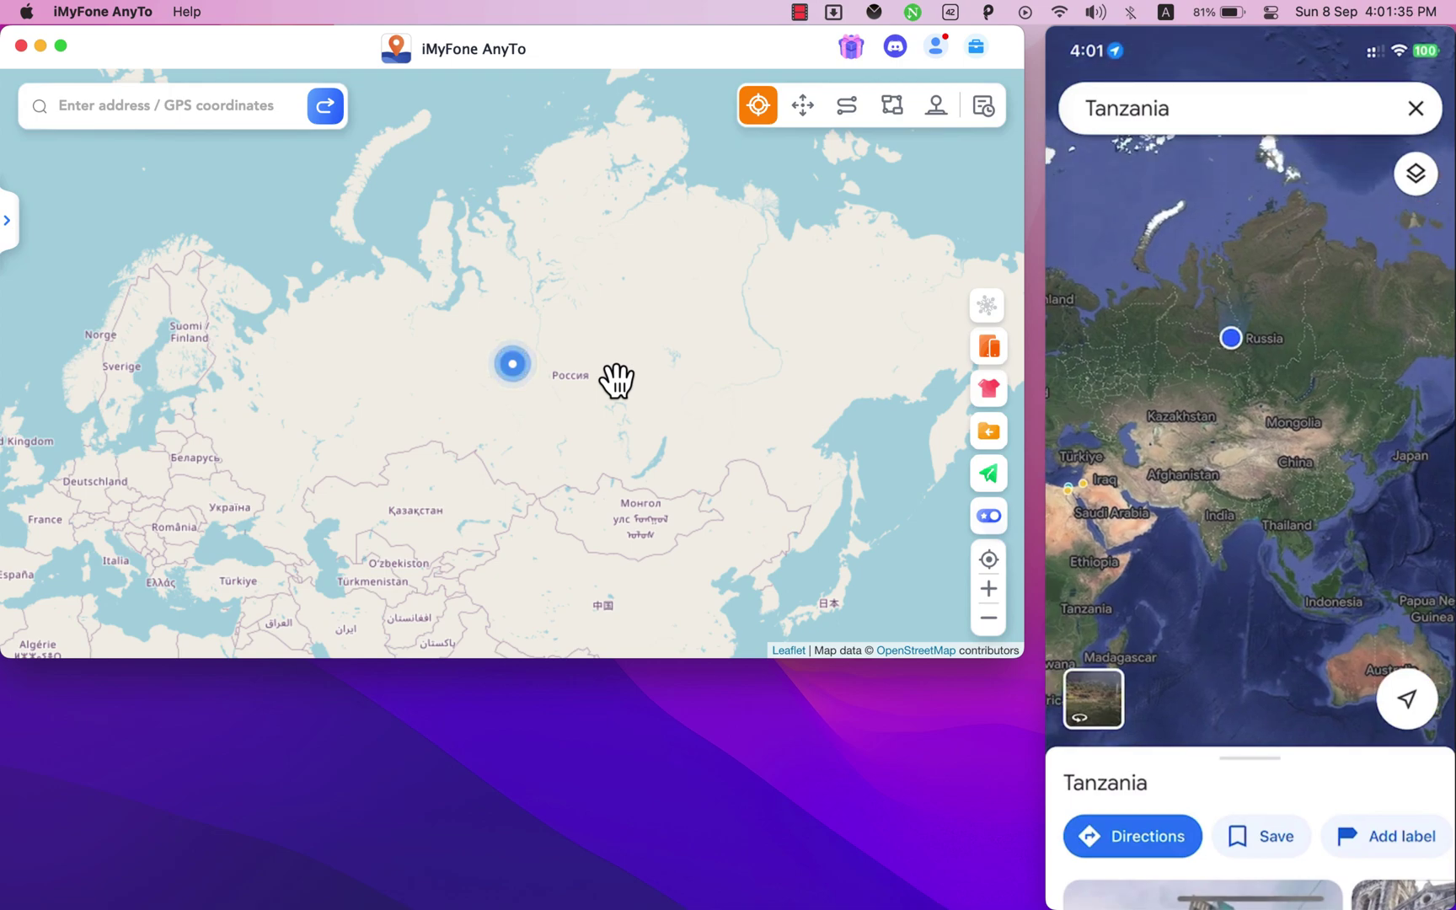
left_click(384, 365)
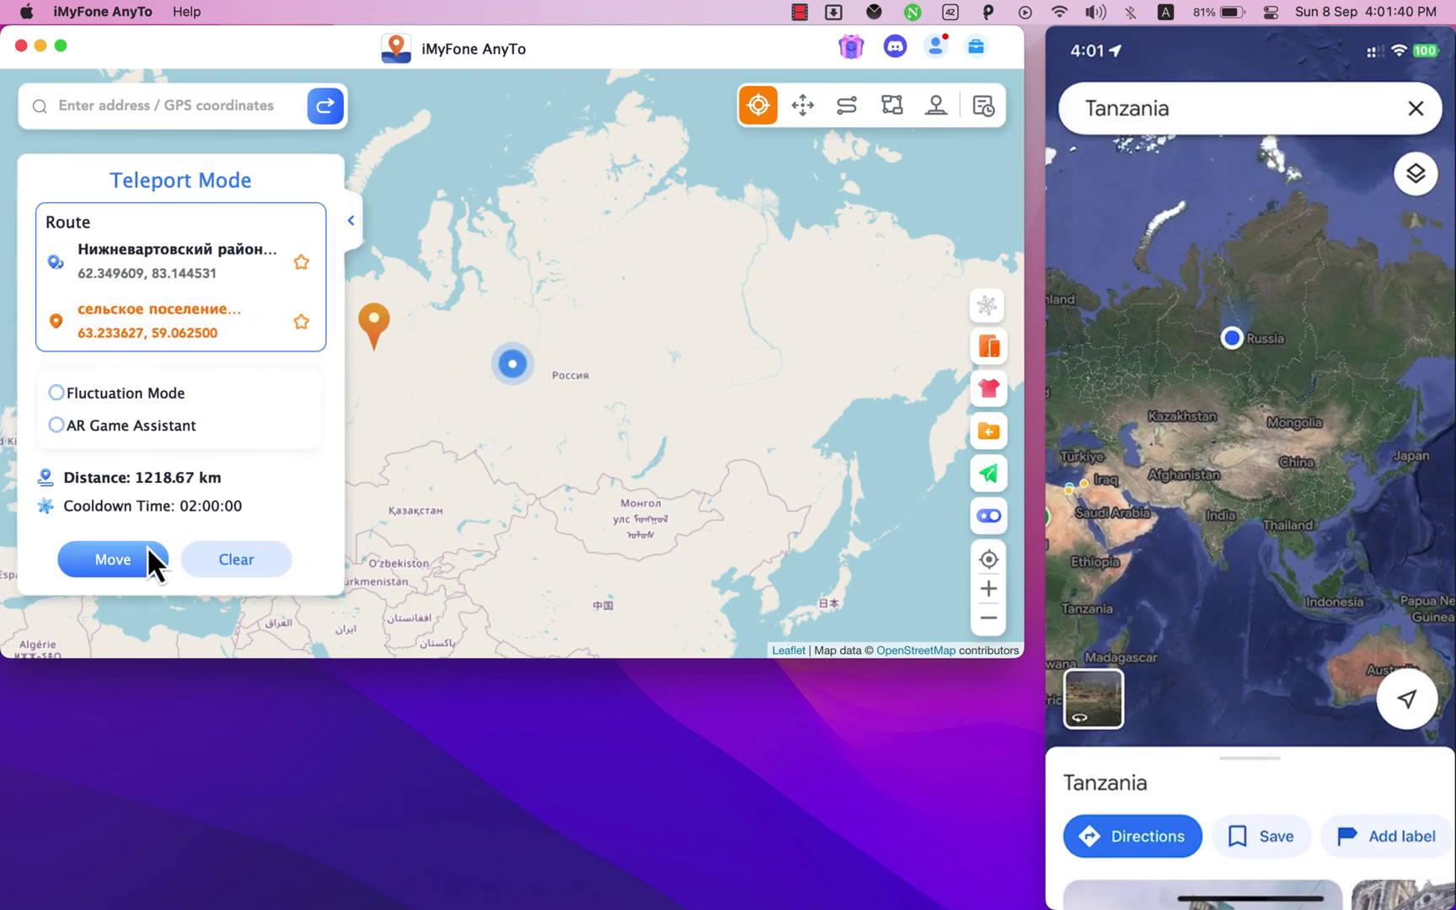
left_click(136, 566)
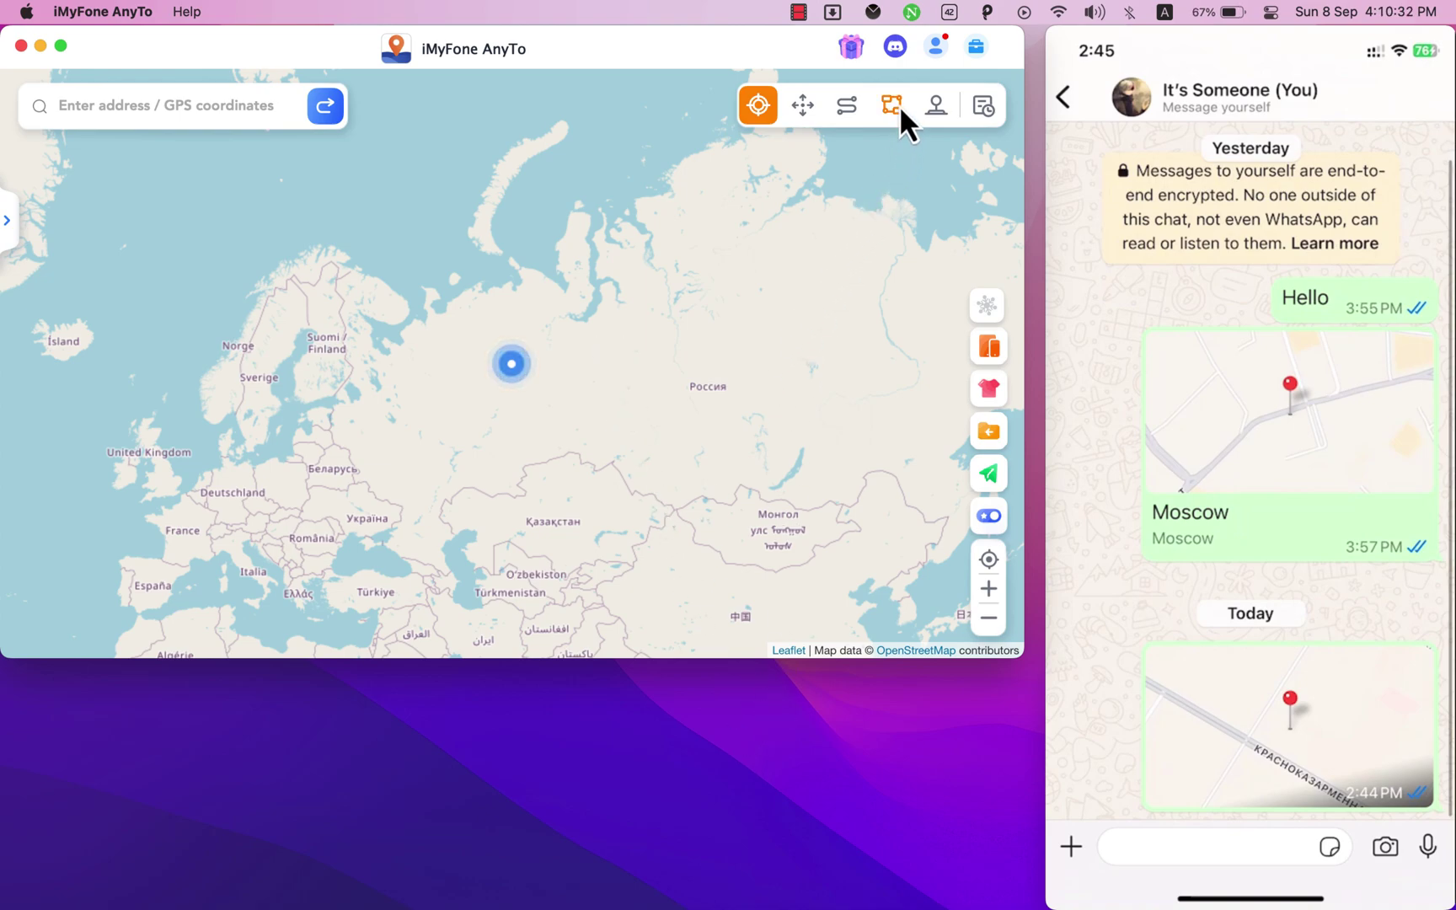
Plot a five-spot Multi-spot route across Russia, enable Realistic mode at 33,33 m/s, and start moving
left_click(895, 106)
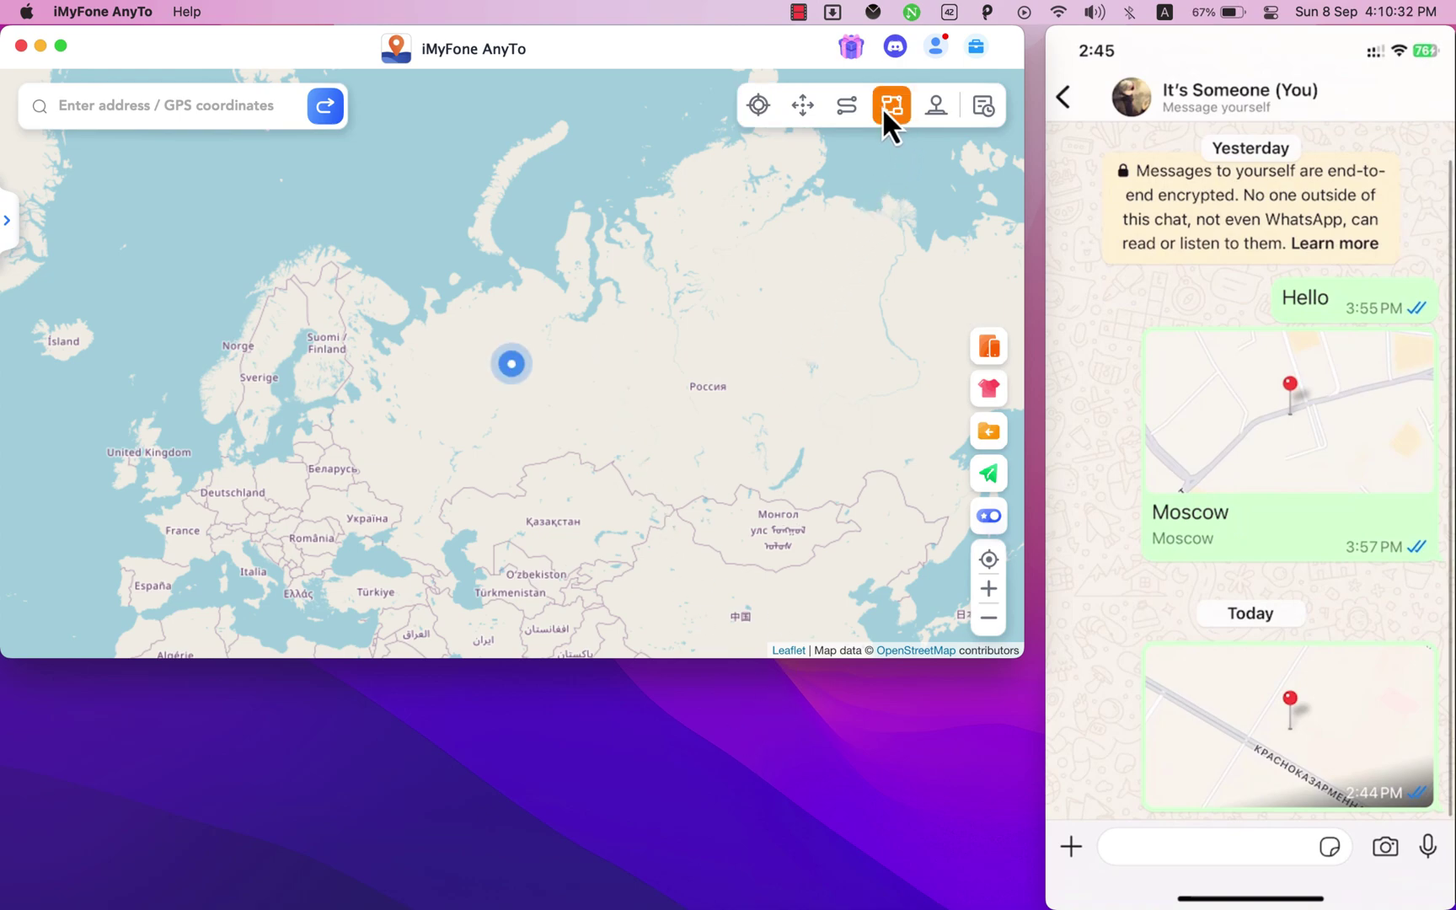
left_click(577, 362)
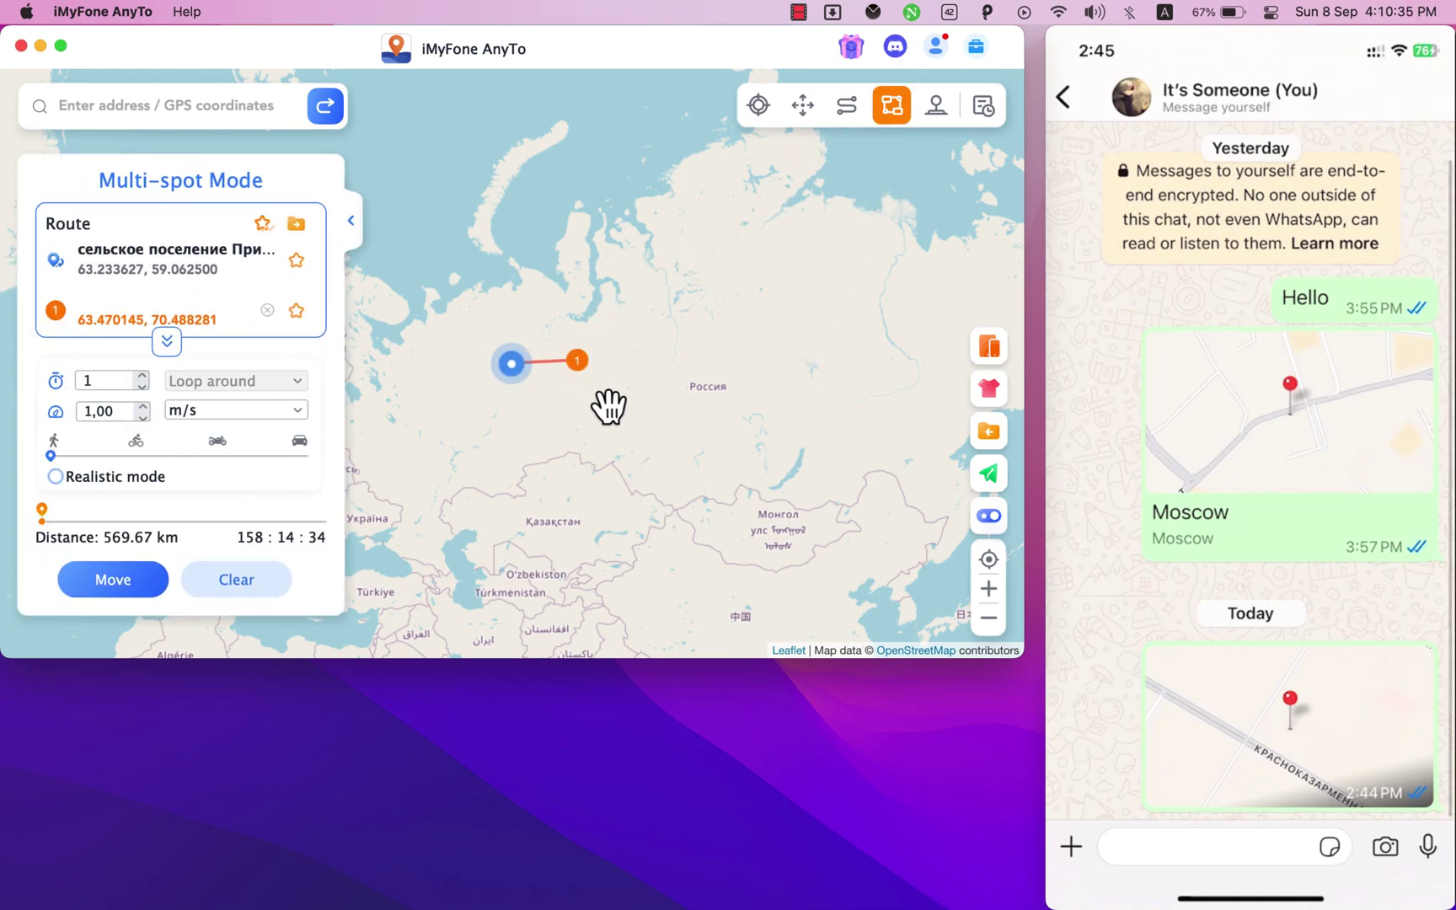
left_click(601, 395)
left_click(553, 415)
left_click(493, 423)
left_click(456, 397)
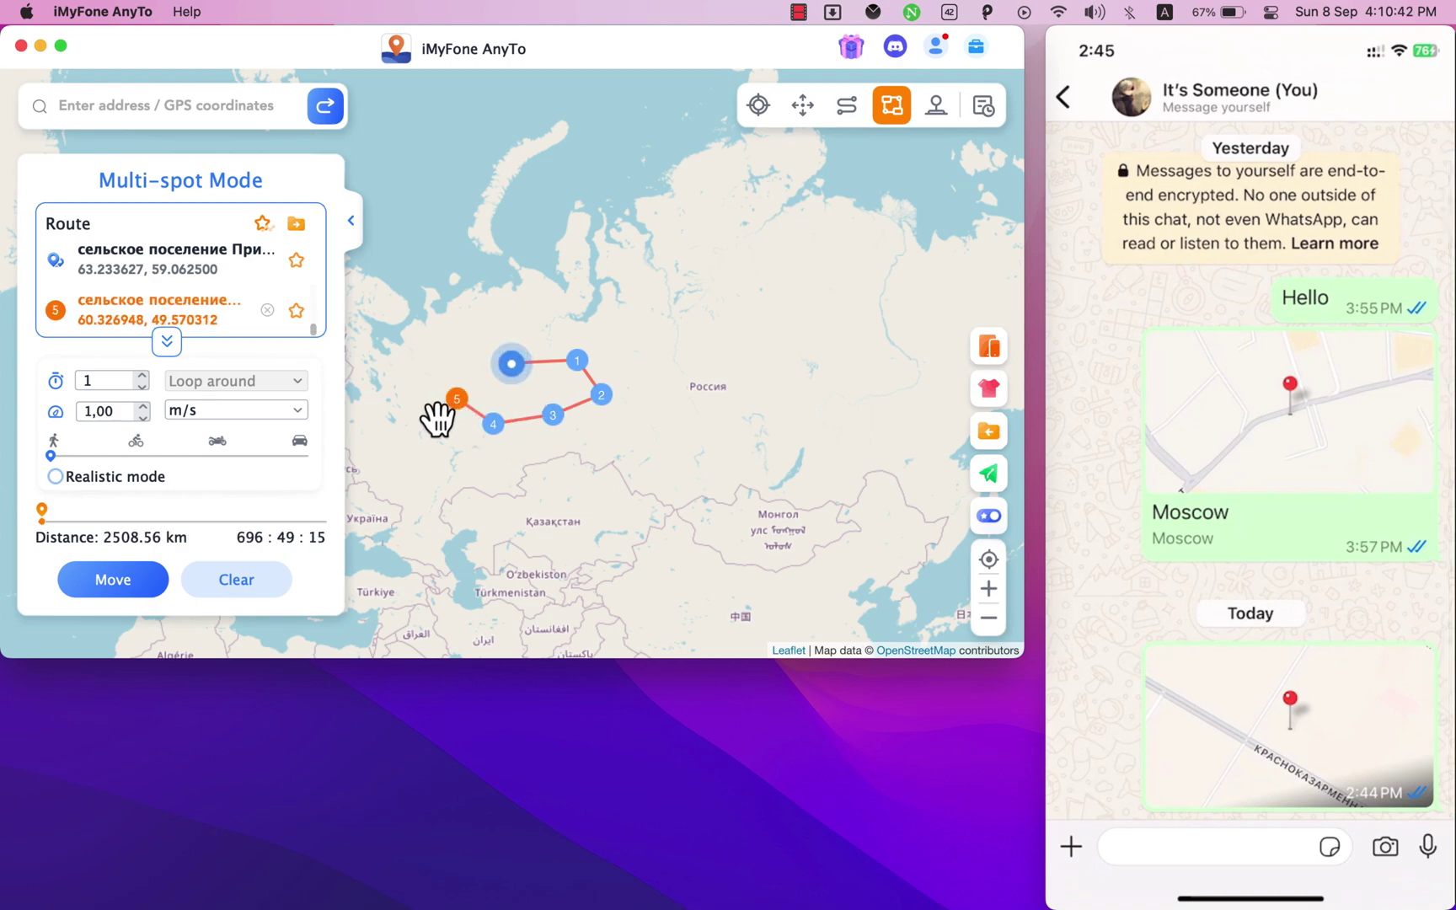
left_click(140, 480)
left_click_drag(53, 459, 311, 452)
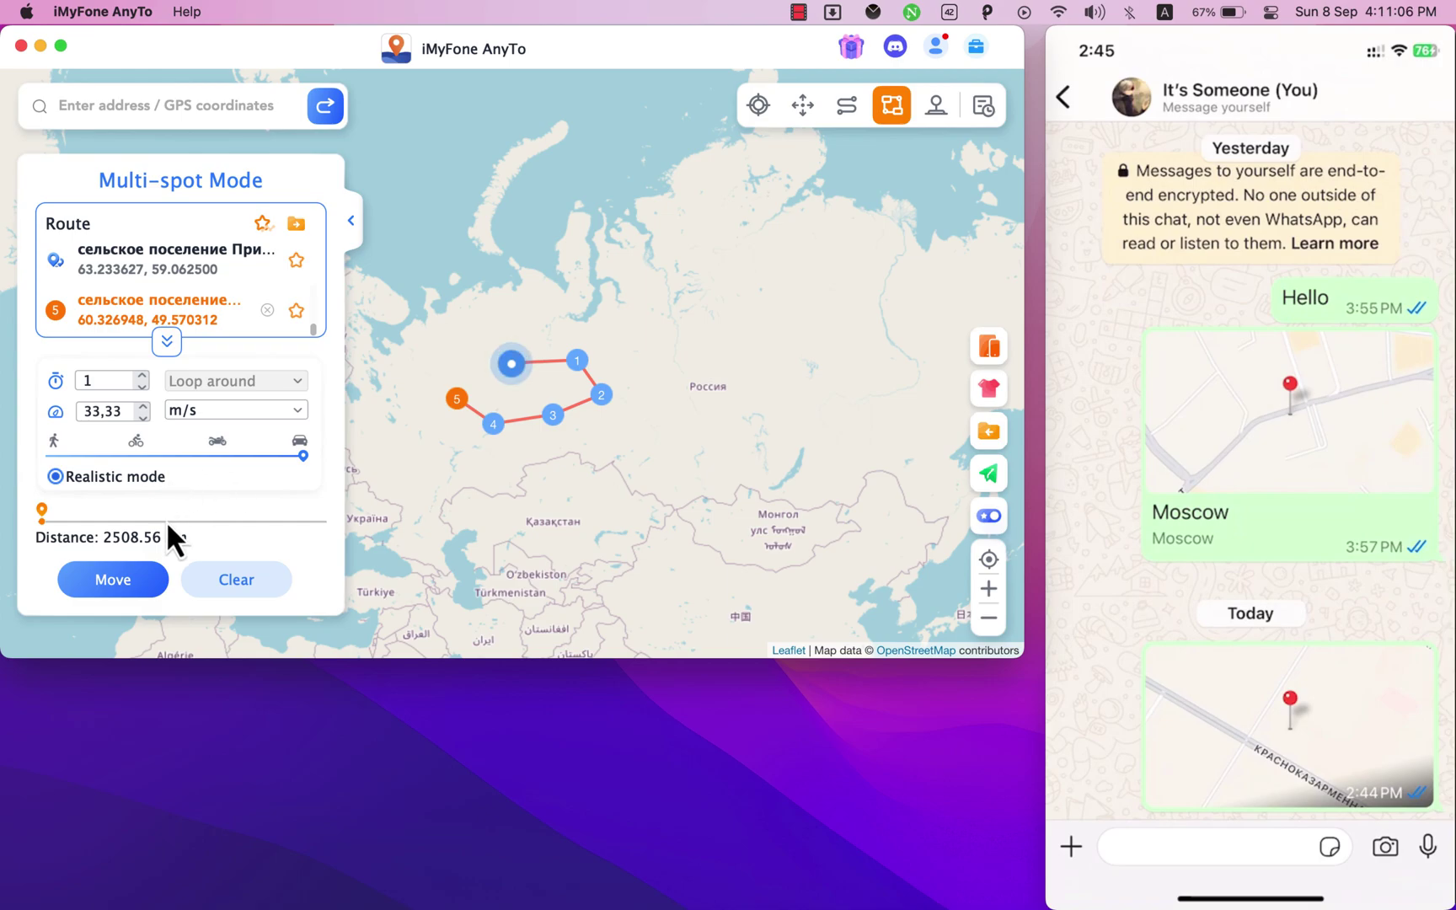
left_click(113, 579)
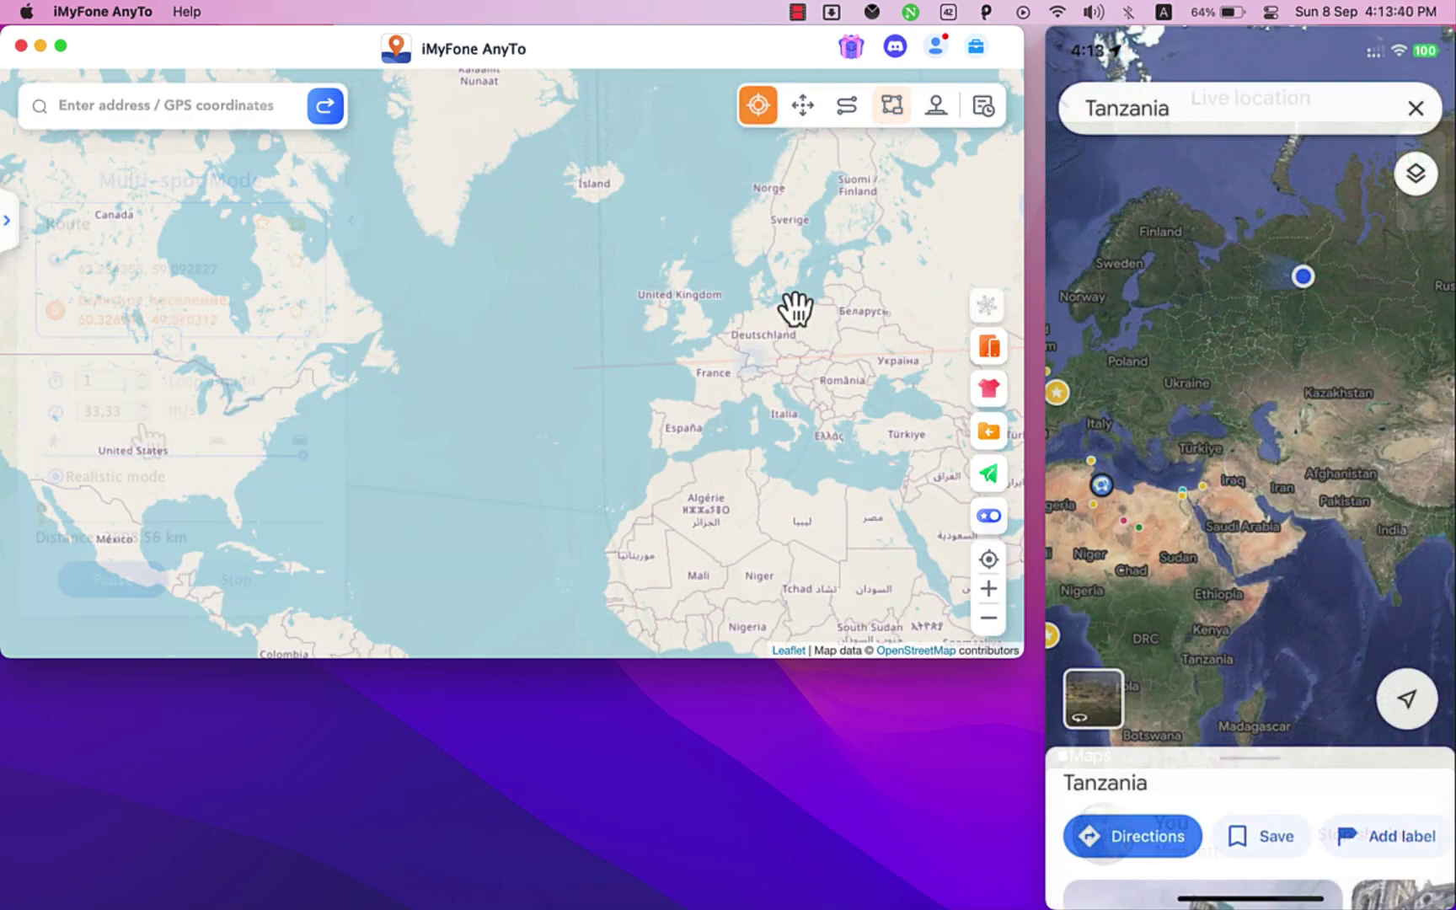
Teleport the iPhone to McPherson County in North America
left_click_drag(305, 385, 479, 320)
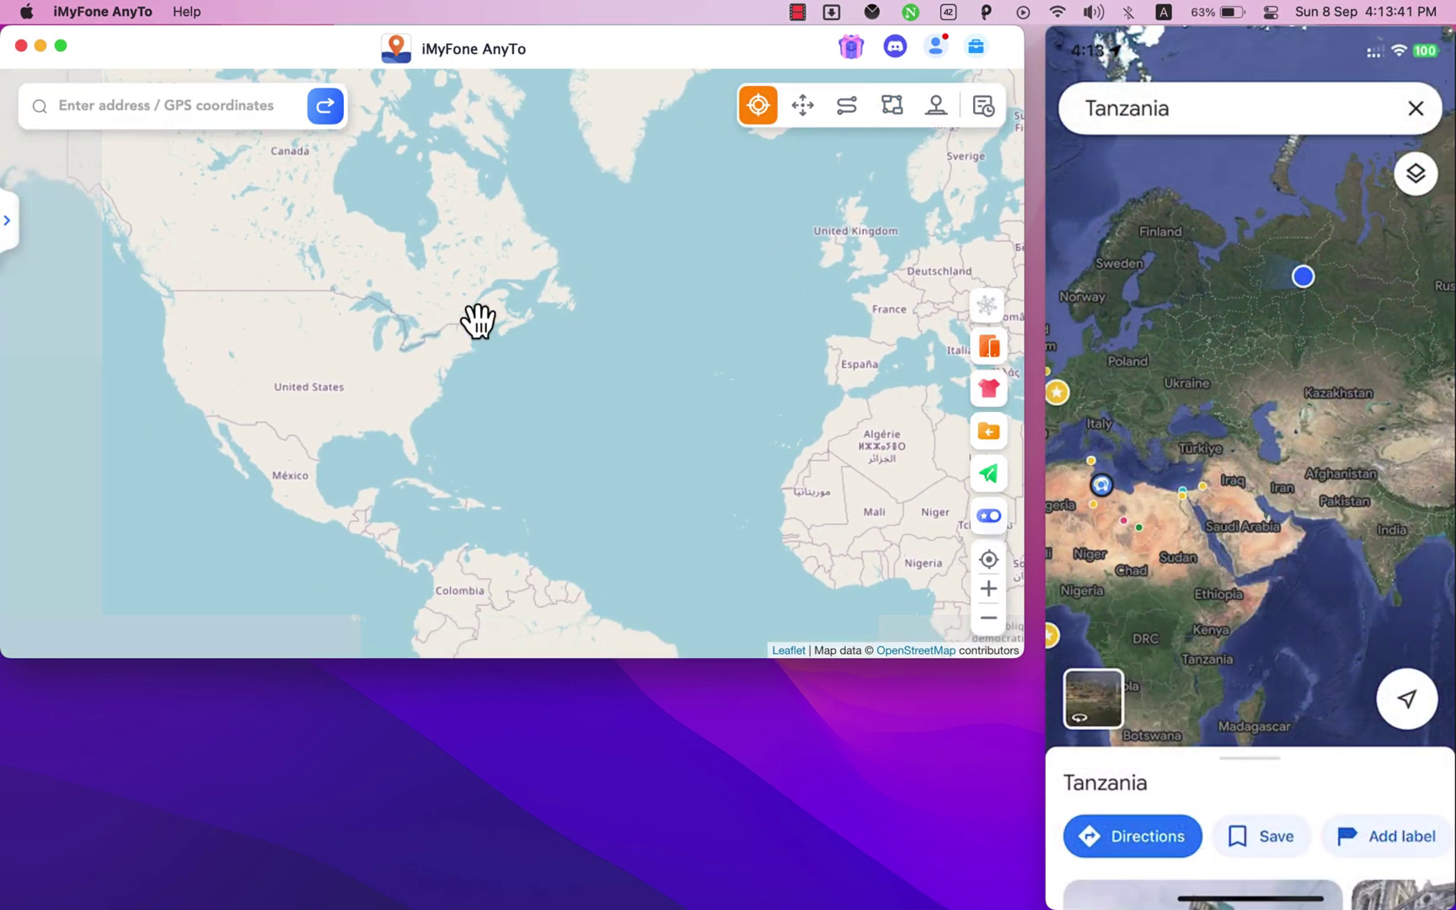
left_click(308, 367)
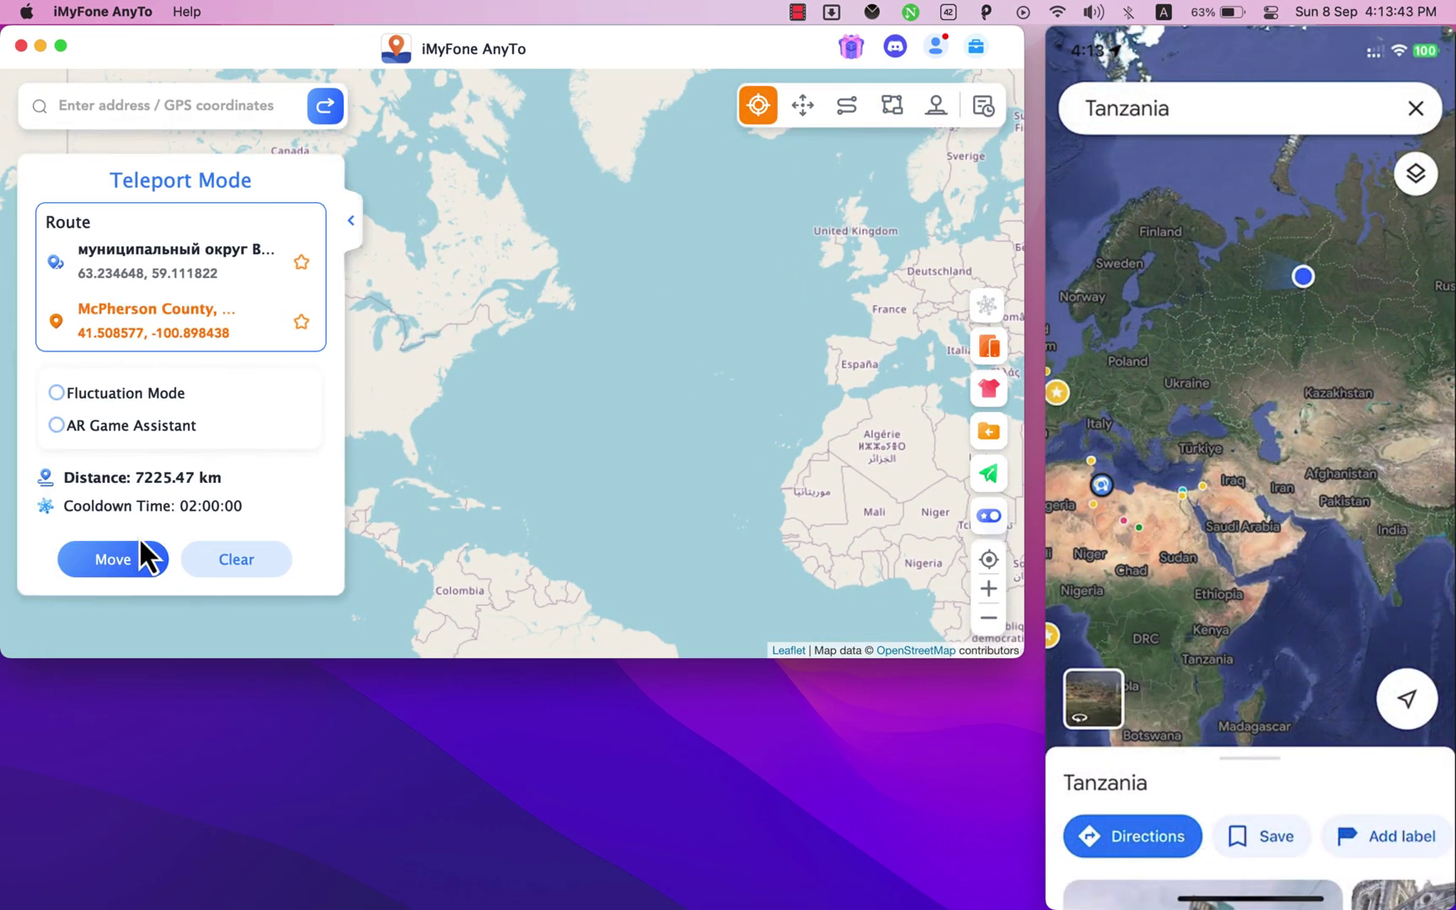
left_click(133, 560)
left_click(131, 557)
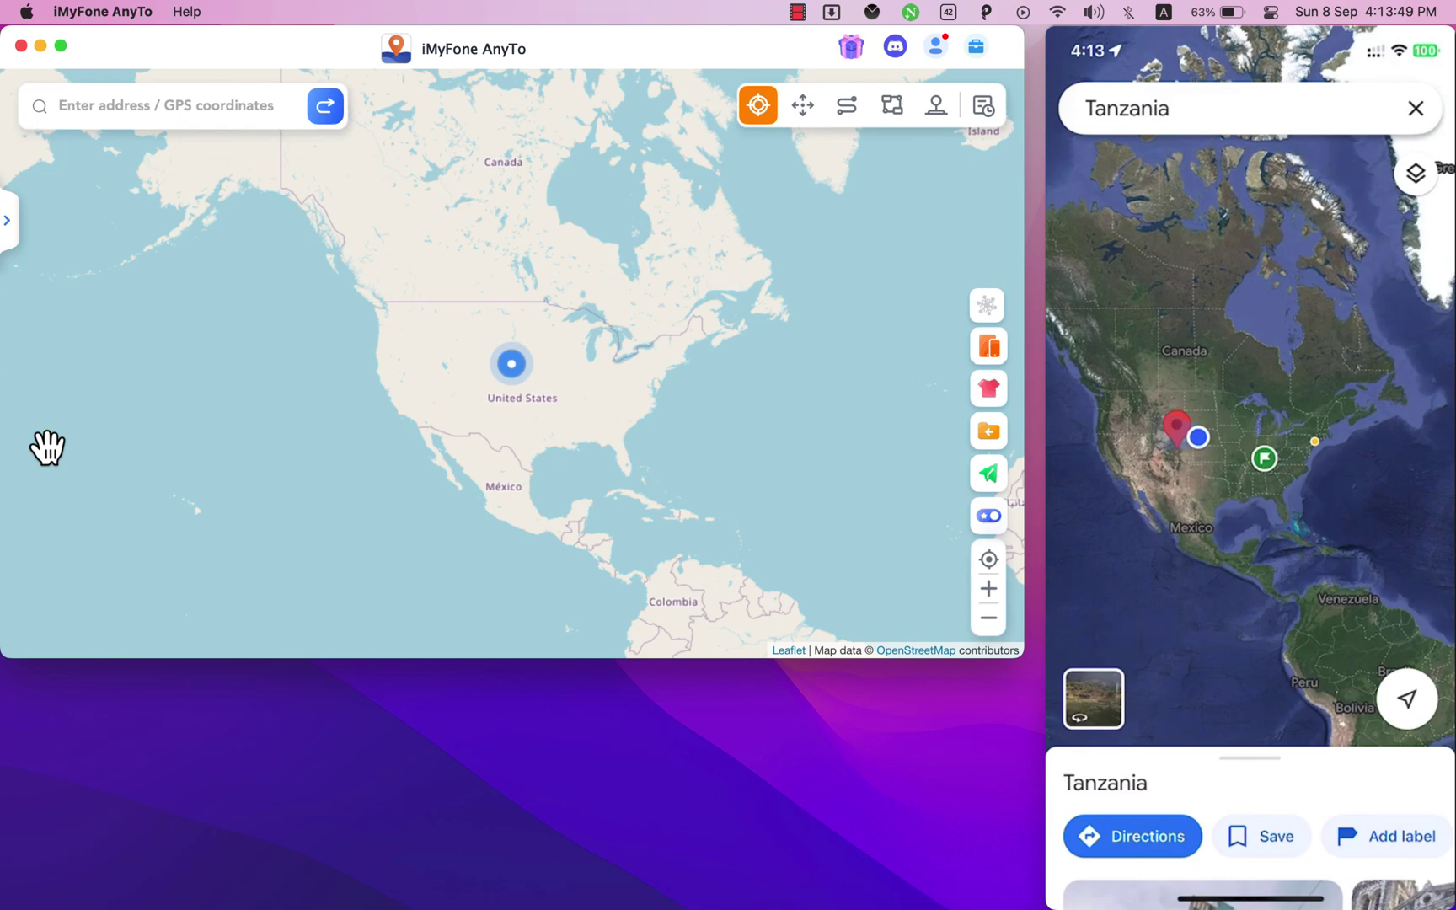
Teleport the iPhone to Range Road 255 in western Canada
left_click(445, 263)
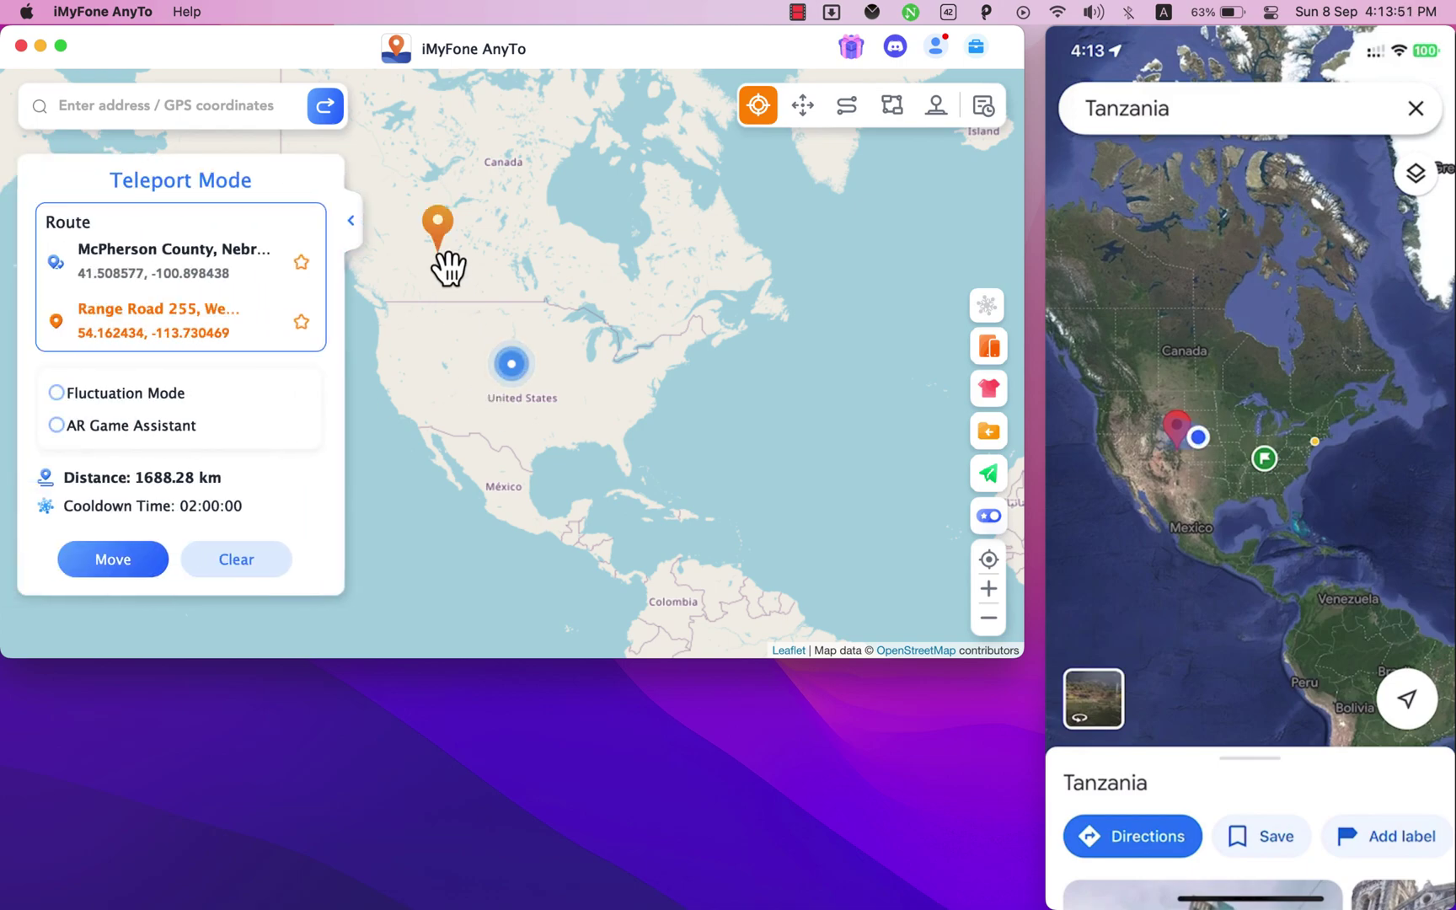
left_click(148, 560)
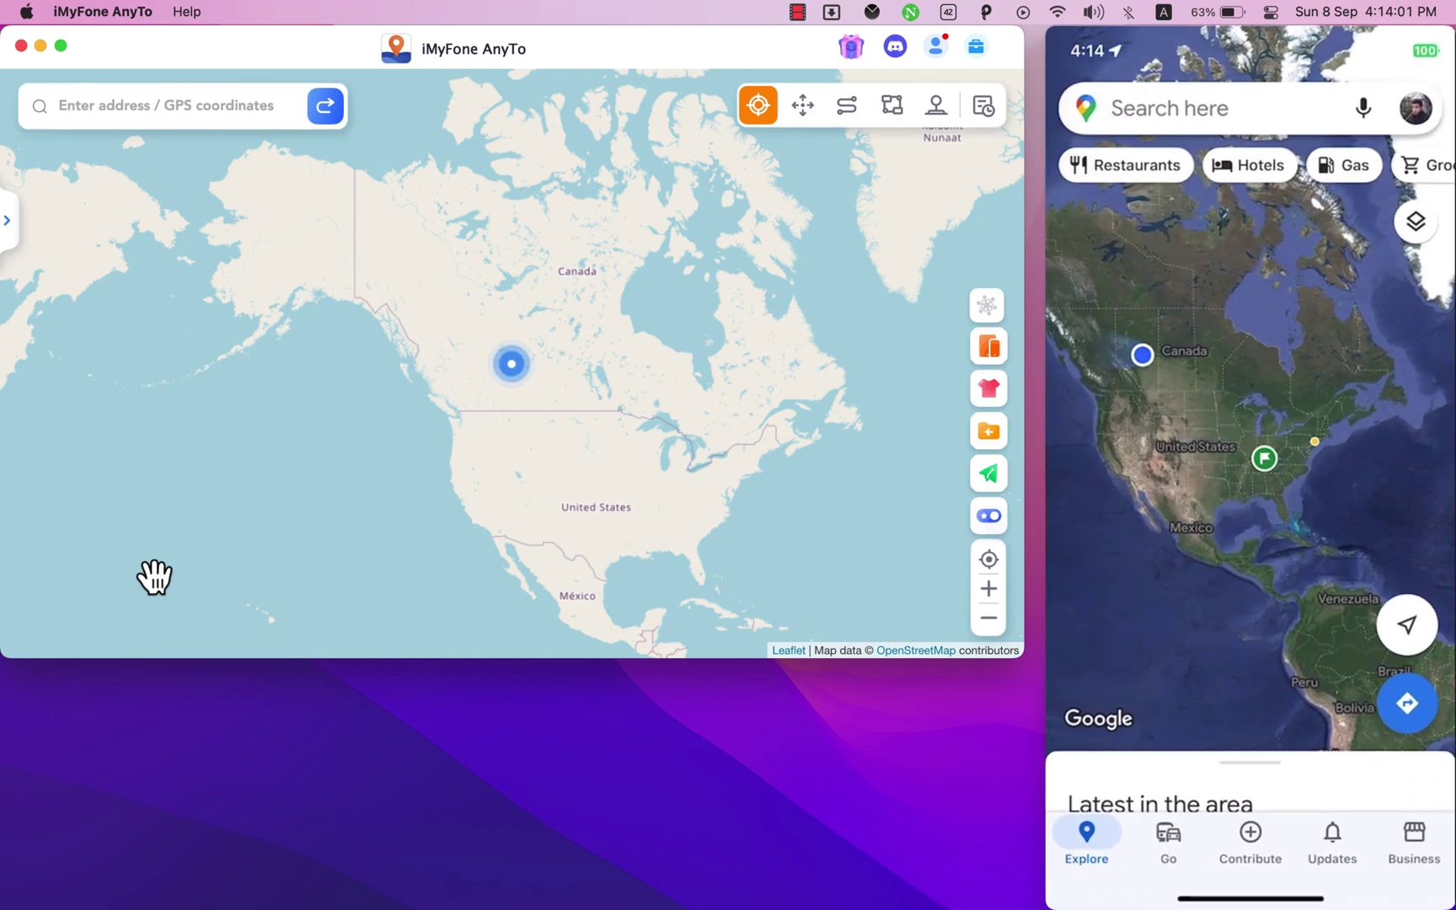
scroll(212, 585, "up", 2)
scroll(212, 581, "down", 3)
Teleport the iPhone to Kivalliq Region, then on to the central US
left_click(581, 268)
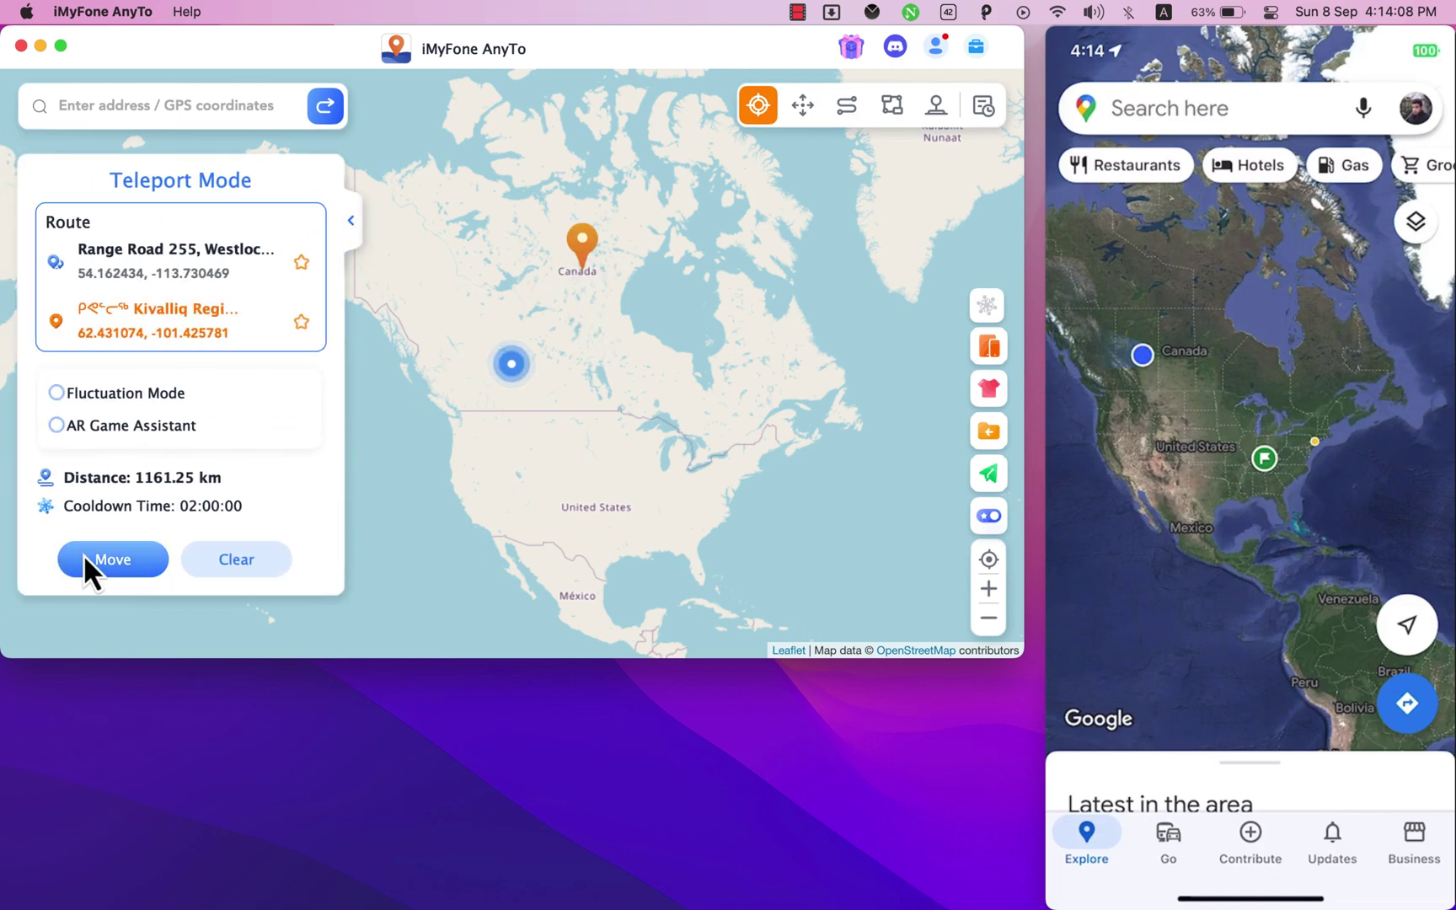
left_click(83, 556)
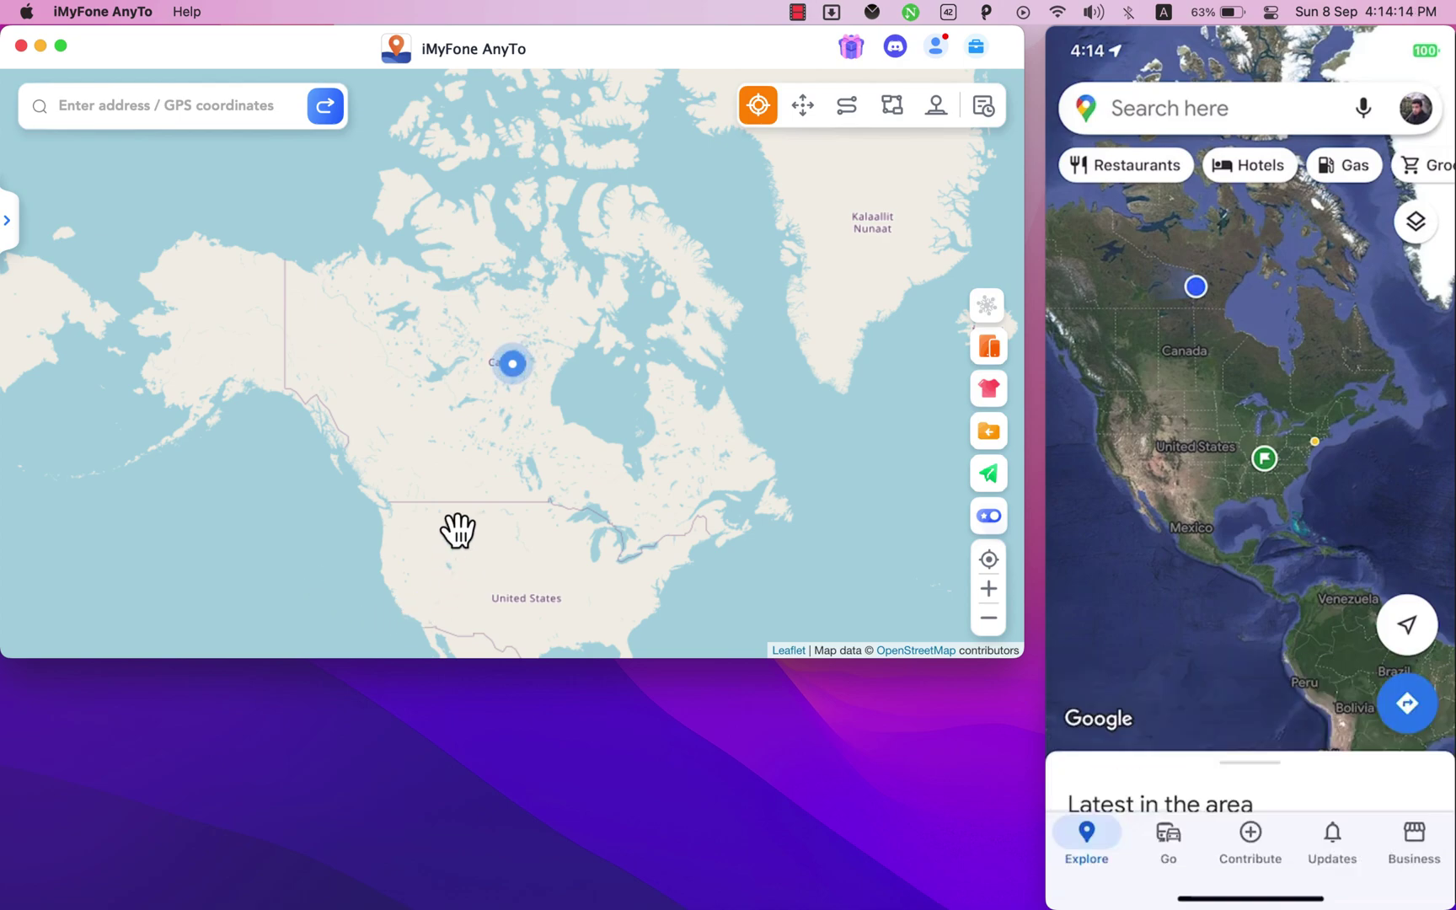
left_click(580, 611)
left_click(106, 560)
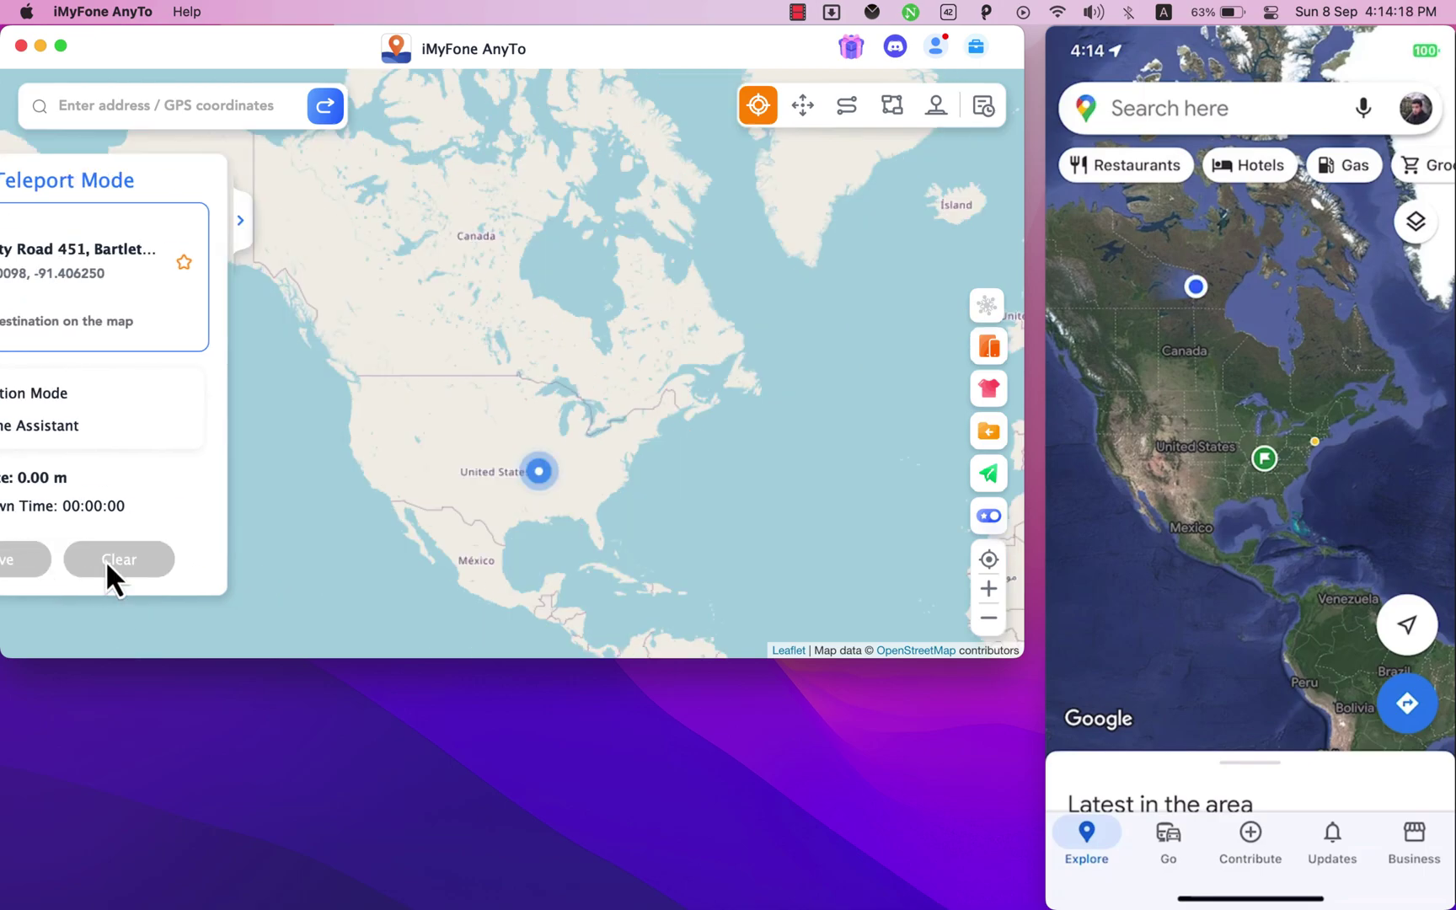